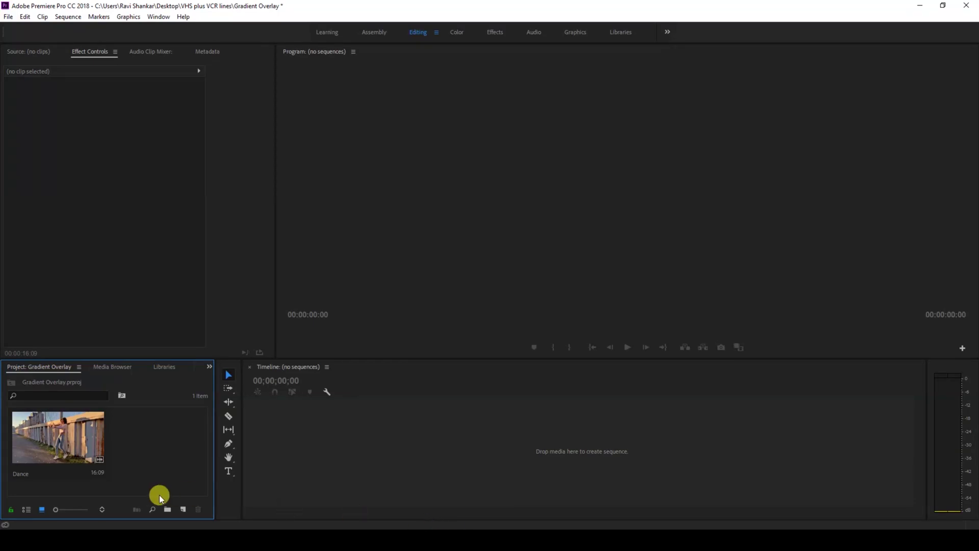
# Drag the Dance clip into the Timeline to make a Dance sequence, then play it to 00:00:08:13
pyautogui.click(69, 441)
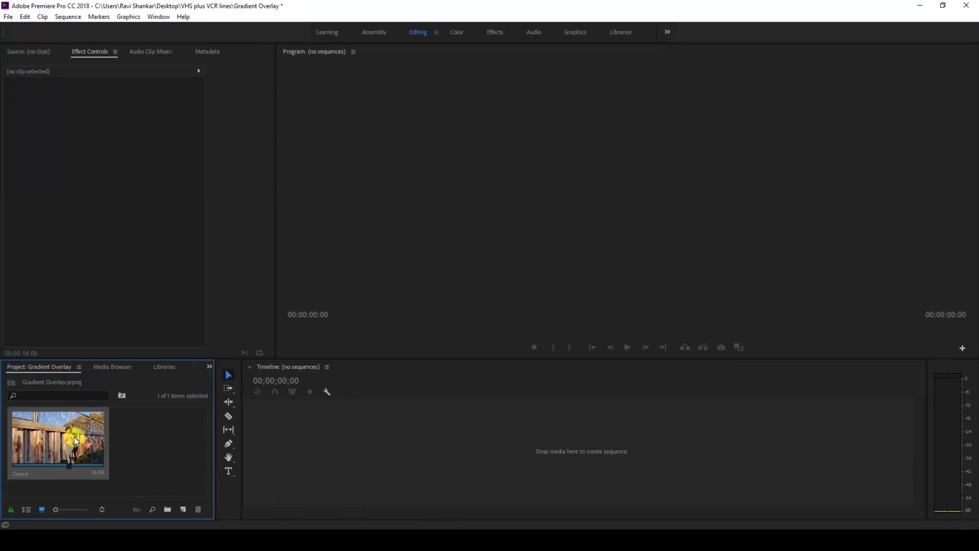
pyautogui.moveTo(75, 435); pyautogui.dragTo(284, 437)
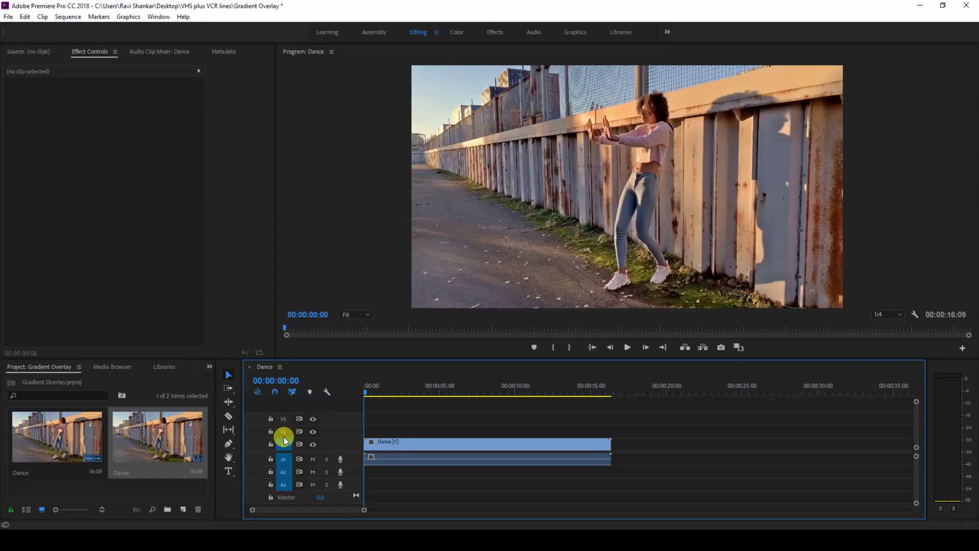
pyautogui.press('space')
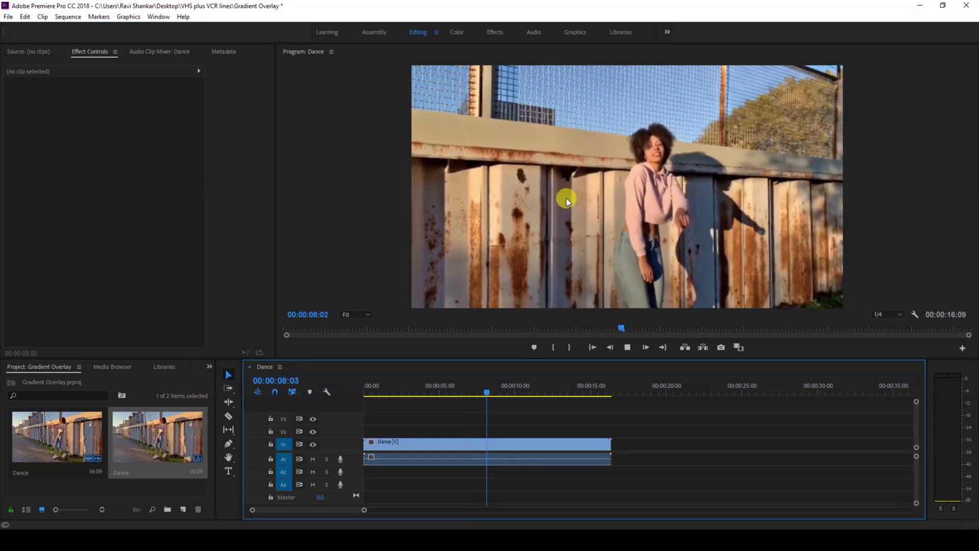
pyautogui.press('space')
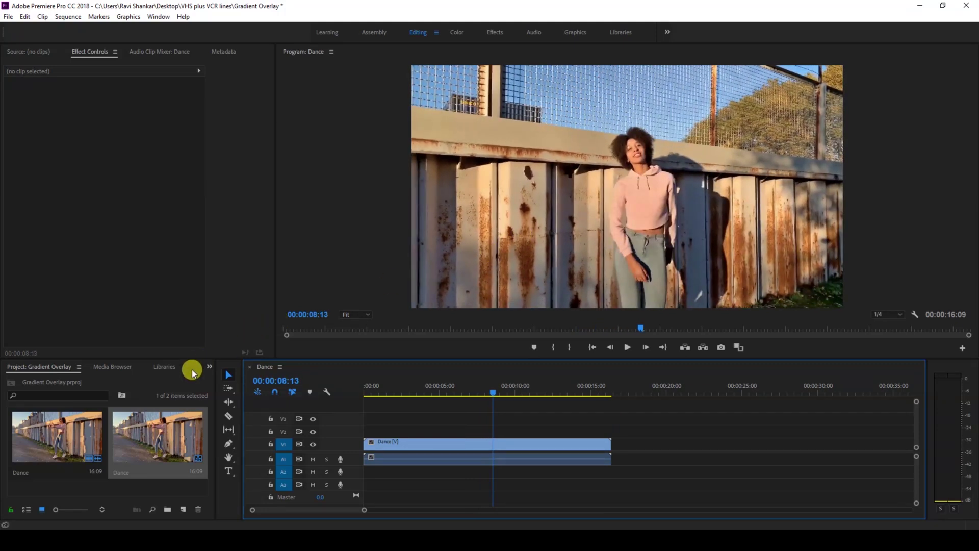
# Create a new 1920×1080 adjustment layer in the Project panel
pyautogui.click(183, 509)
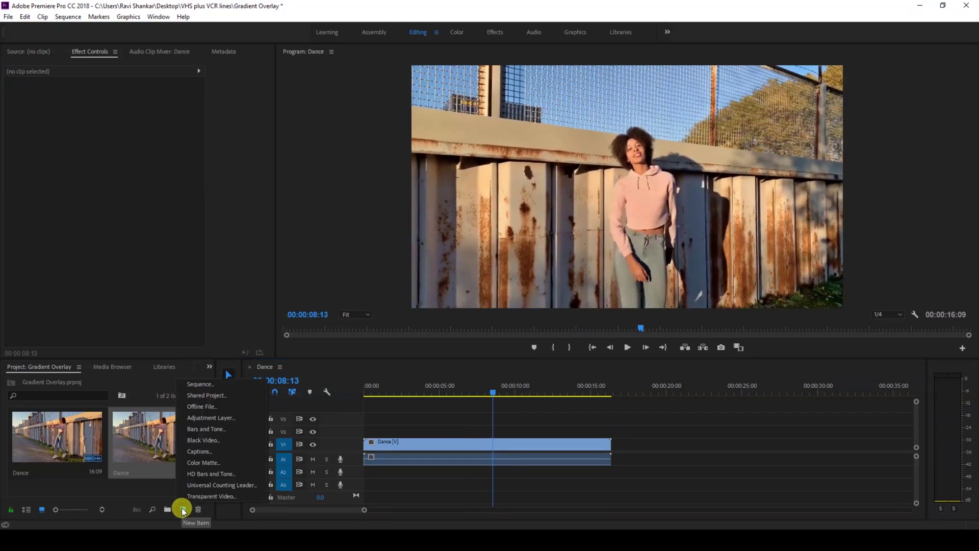
pyautogui.click(200, 418)
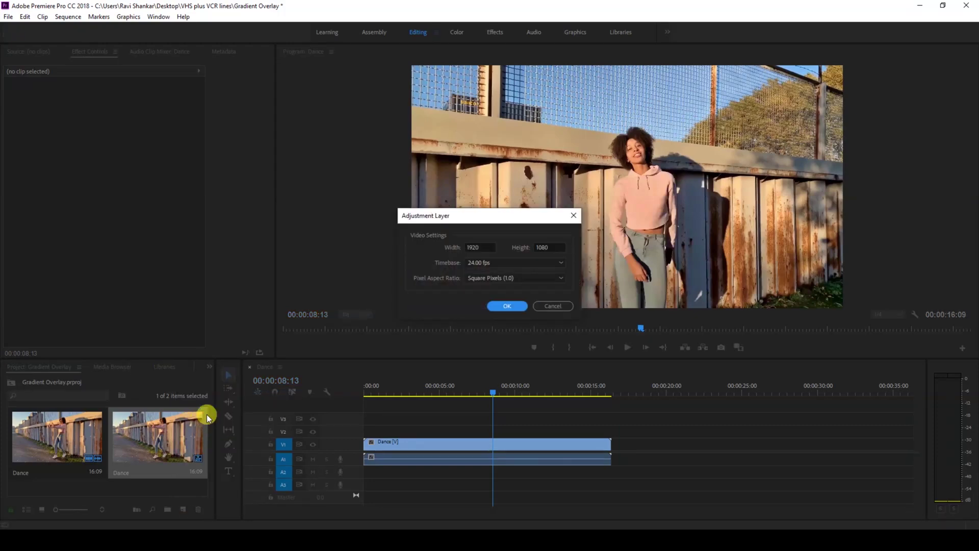
pyautogui.click(508, 307)
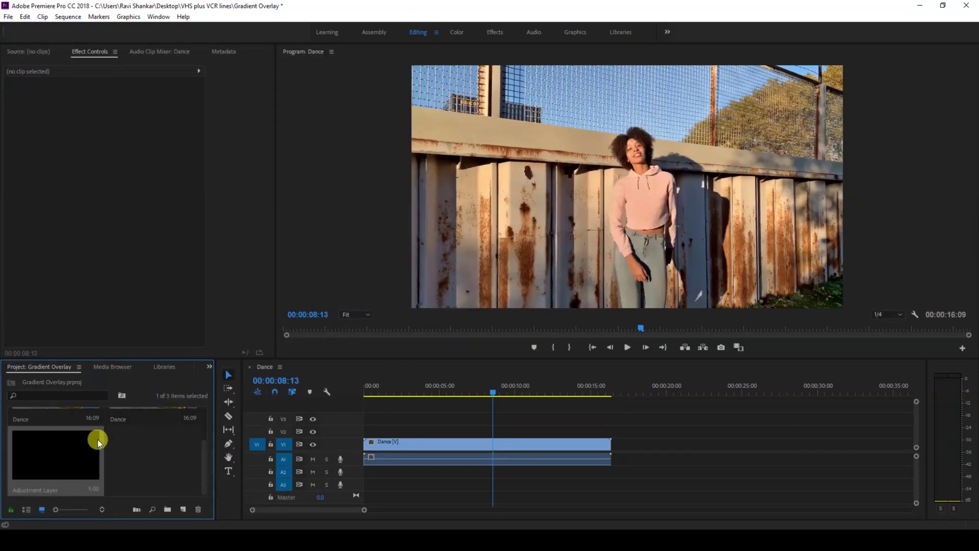
# Place the adjustment layer on V2 above Dance and extend it to the clip's end
pyautogui.moveTo(53, 458); pyautogui.dragTo(335, 427)
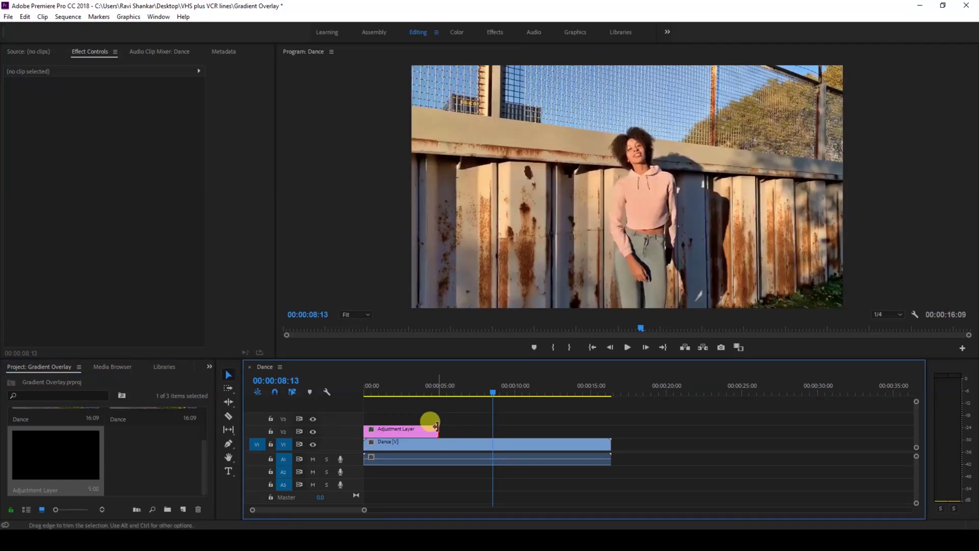
pyautogui.moveTo(437, 430); pyautogui.dragTo(600, 424)
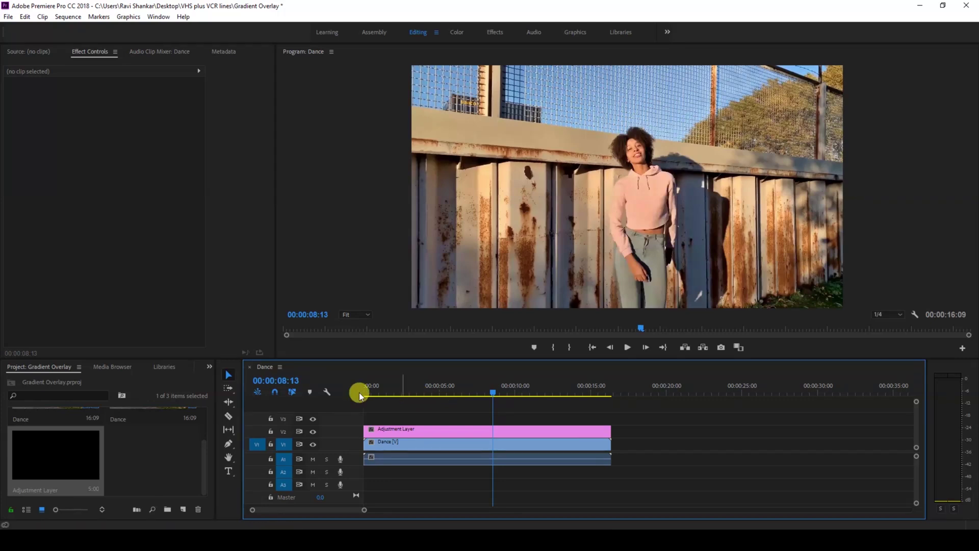
pyautogui.click(207, 367)
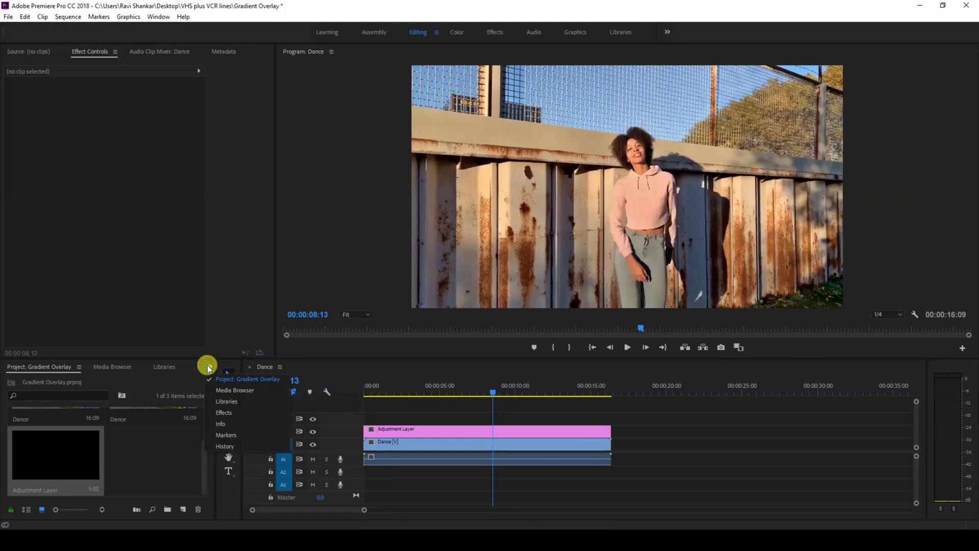
# Search the Effects panel for Ramp and apply Generate > Ramp to the adjustment layer
pyautogui.click(228, 414)
pyautogui.click(93, 380)
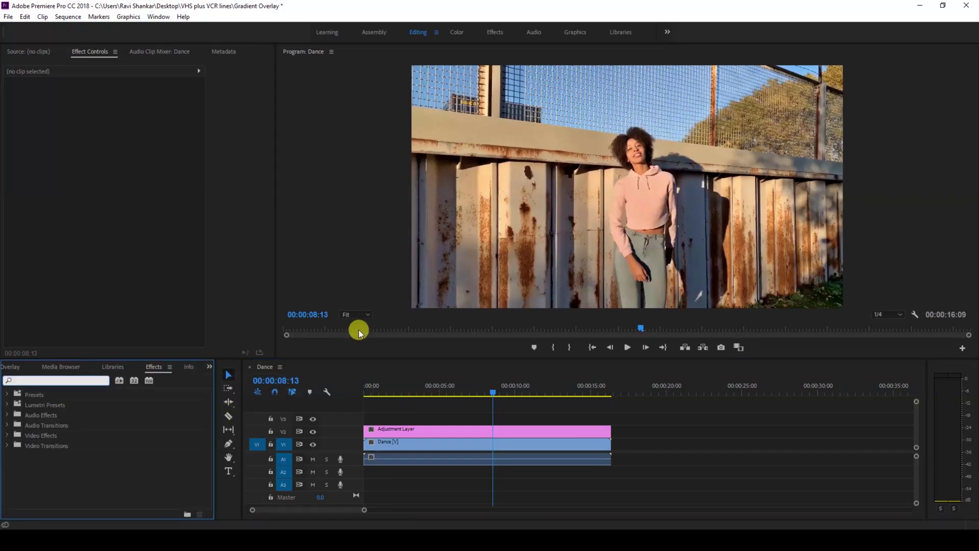
pyautogui.write('Ramp')
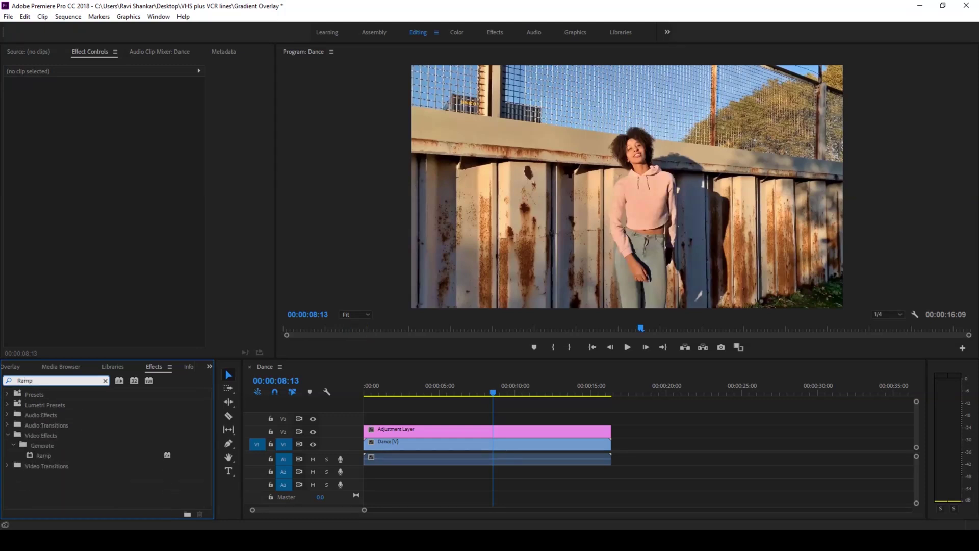
pyautogui.moveTo(42, 455); pyautogui.dragTo(47, 440)
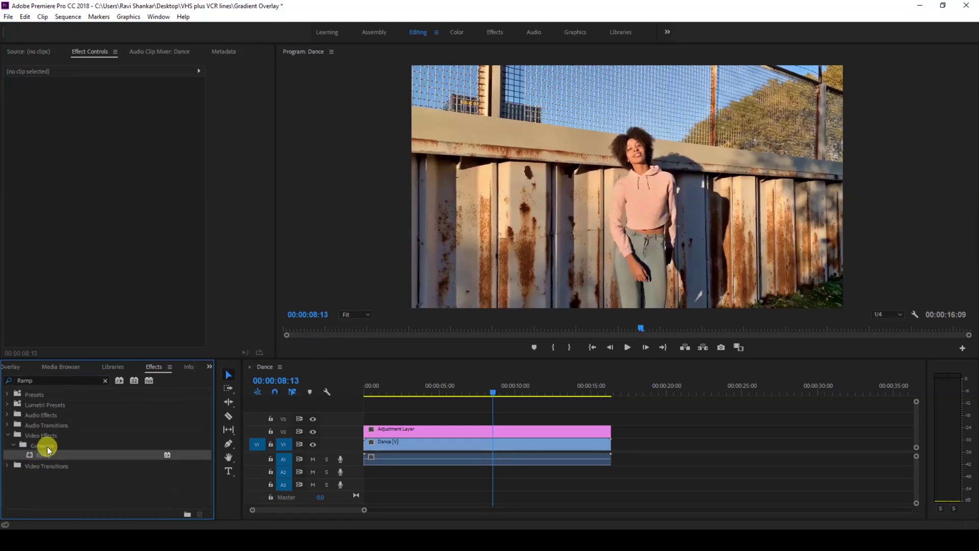
pyautogui.moveTo(38, 458); pyautogui.dragTo(386, 431)
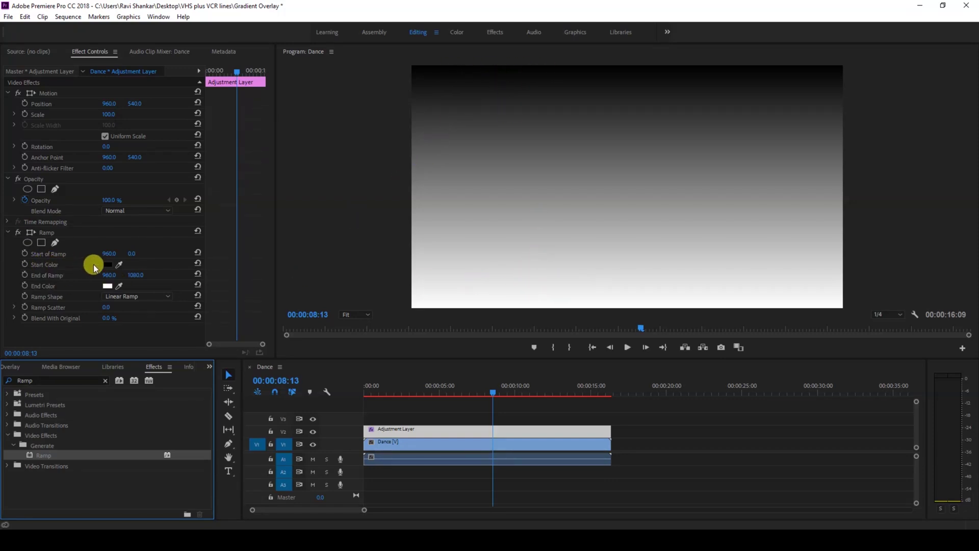
# Set the Ramp Start Color to magenta (C500DC)
pyautogui.click(106, 265)
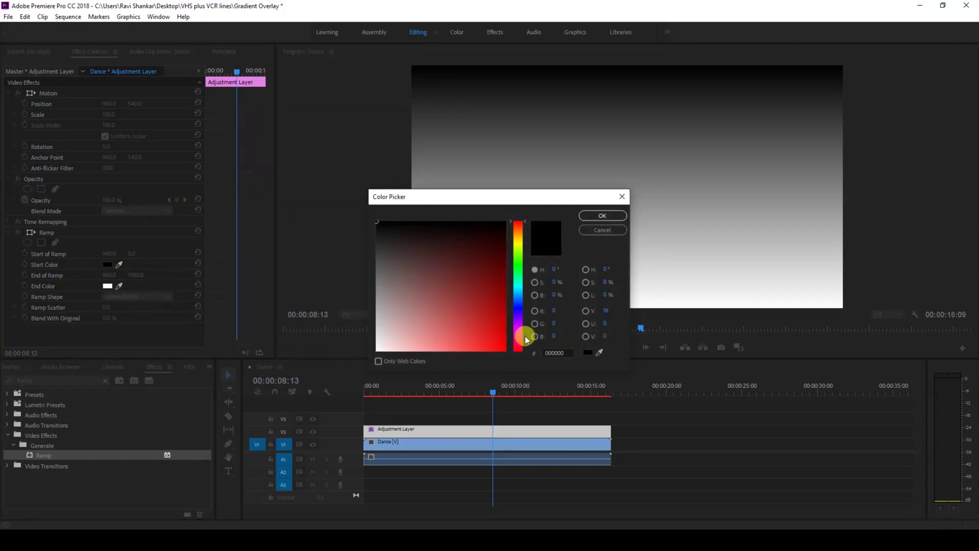
pyautogui.moveTo(518, 330)
pyautogui.mouseDown()
pyautogui.moveTo(488, 315)
pyautogui.moveTo(513, 332)
pyautogui.mouseUp()
pyautogui.click(586, 215)
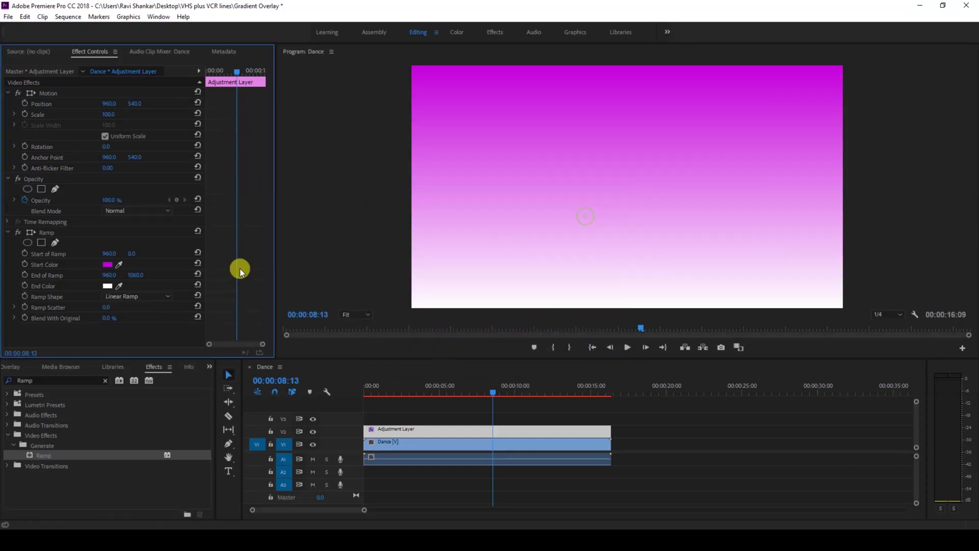
# Set the Ramp End Color to deep blue 1F02D0
pyautogui.click(107, 286)
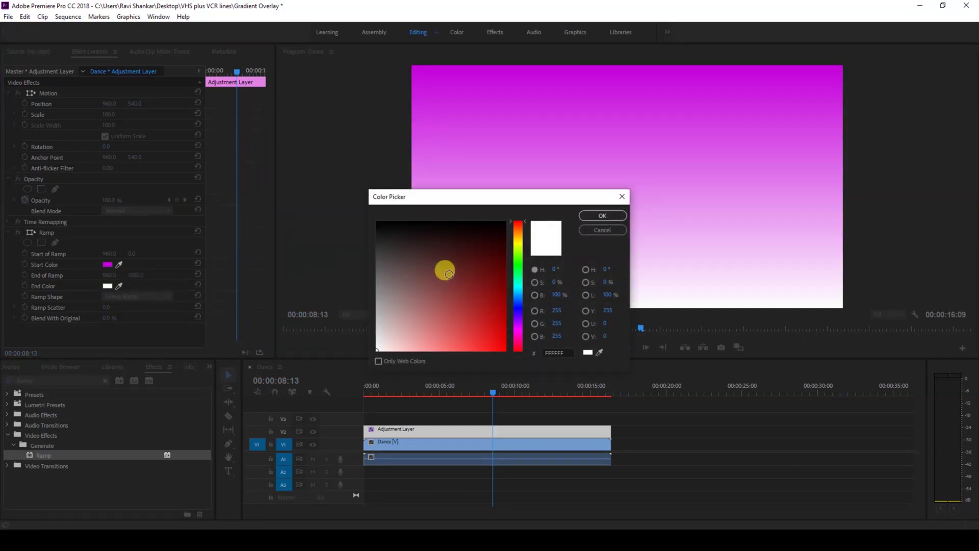
pyautogui.moveTo(512, 298); pyautogui.dragTo(517, 310)
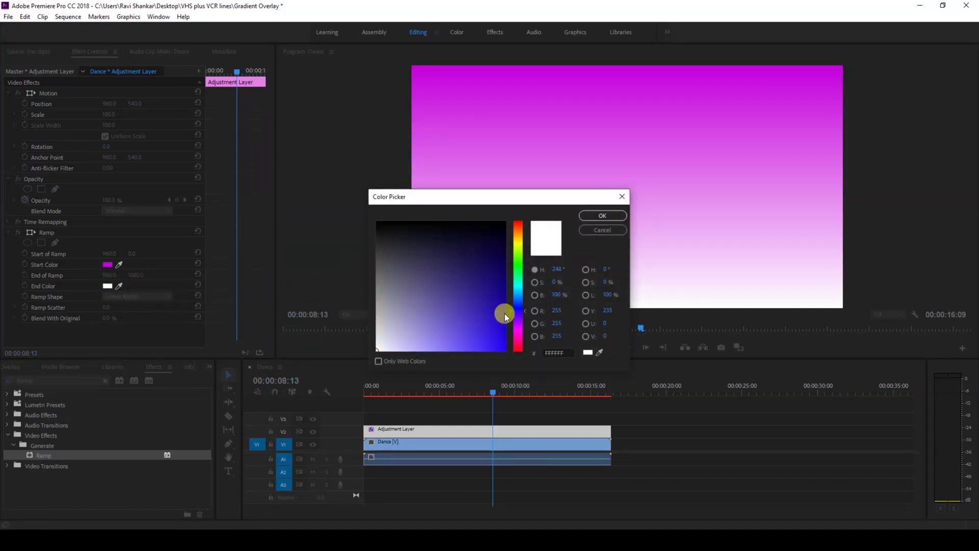
pyautogui.moveTo(465, 262); pyautogui.dragTo(505, 327)
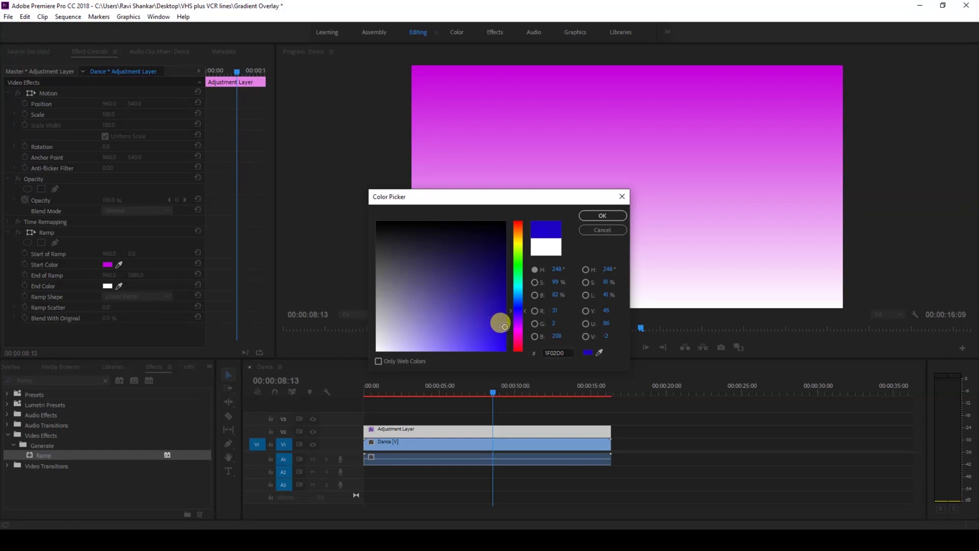
pyautogui.click(586, 217)
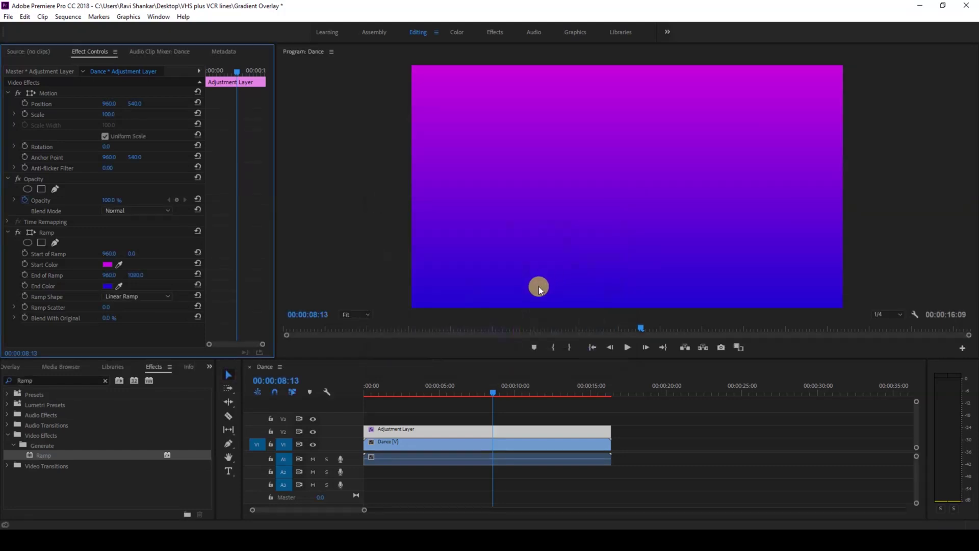
pyautogui.click(118, 297)
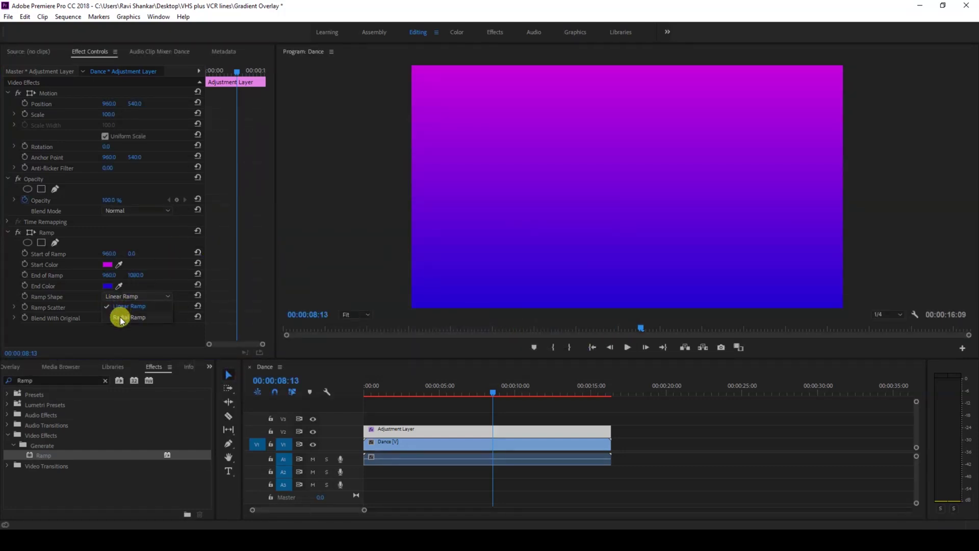
# Set the Ramp Shape to Radial Ramp
pyautogui.click(121, 317)
pyautogui.hotkey('ctrl', 'z')
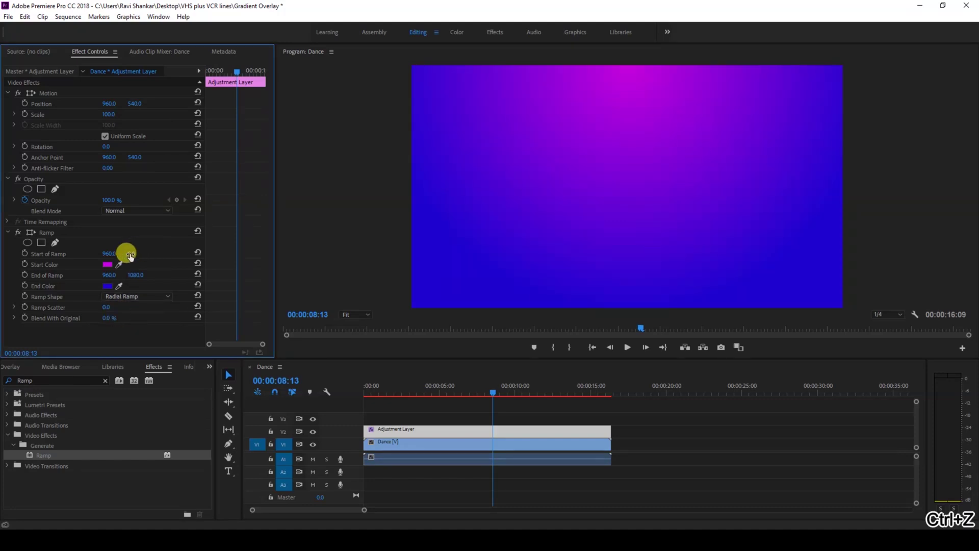
pyautogui.hotkey('ctrl', 'z')
pyautogui.hotkey('ctrl', 'z')
pyautogui.hotkey('ctrl', 'z')
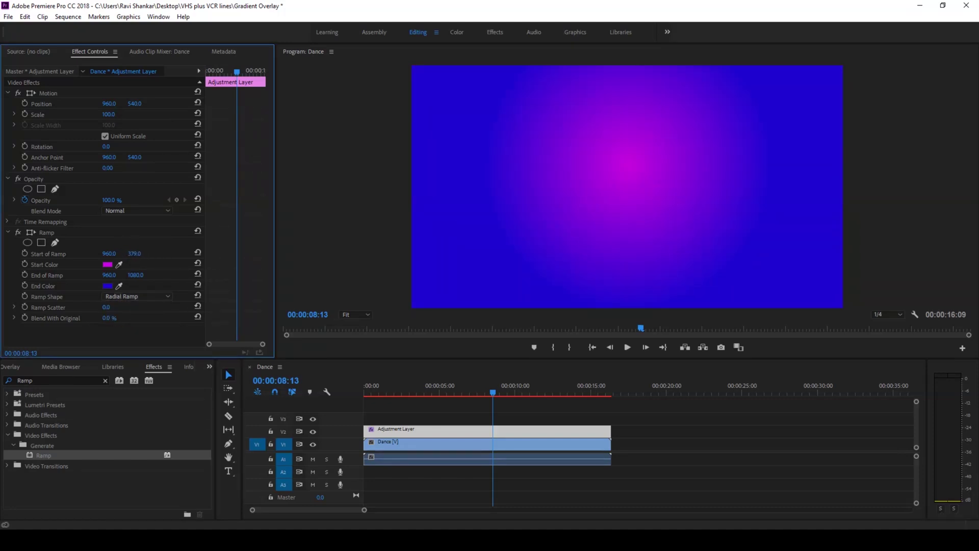
# Move Start of Ramp to 1398, 181 and adjust the End of Ramp Y position
pyautogui.moveTo(136, 253); pyautogui.dragTo(326, 253)
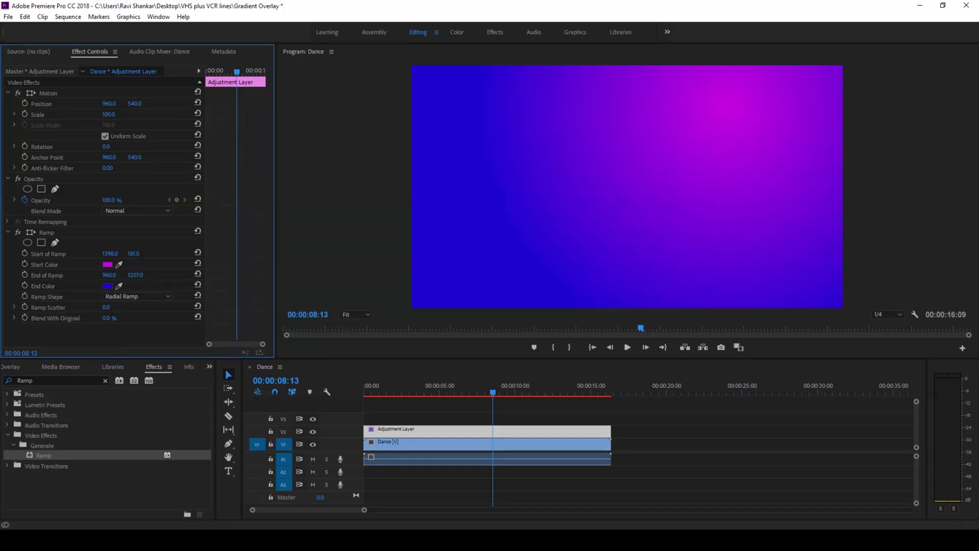
pyautogui.moveTo(135, 275); pyautogui.dragTo(61, 275)
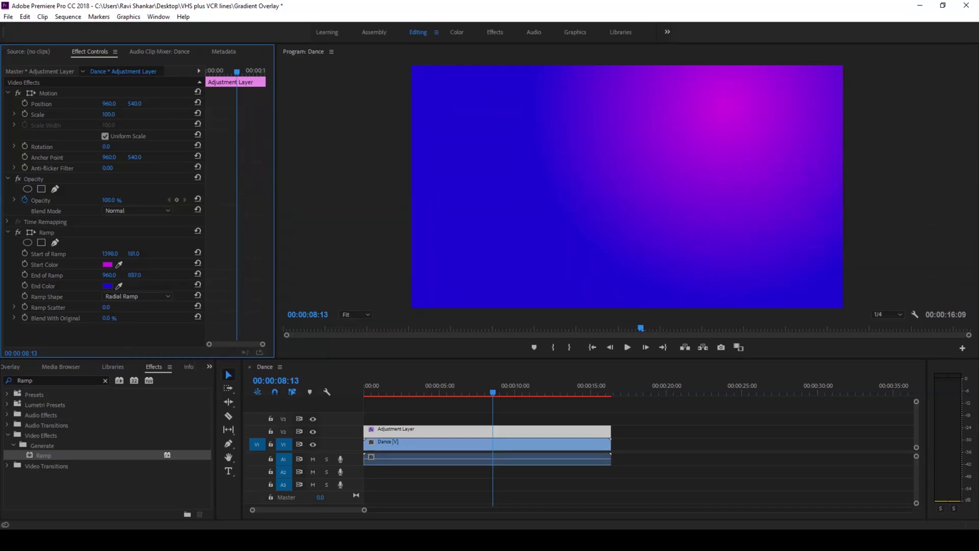
pyautogui.moveTo(134, 275); pyautogui.dragTo(219, 275)
pyautogui.moveTo(136, 275); pyautogui.dragTo(174, 275)
pyautogui.click(385, 433)
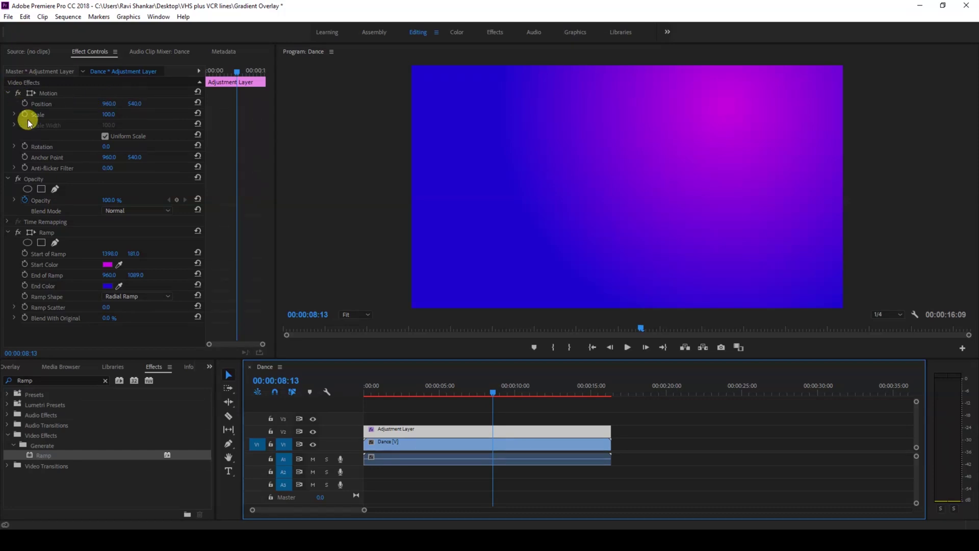
# Try the Lighten blend mode on the adjustment layer, preview it, then undo
pyautogui.click(123, 211)
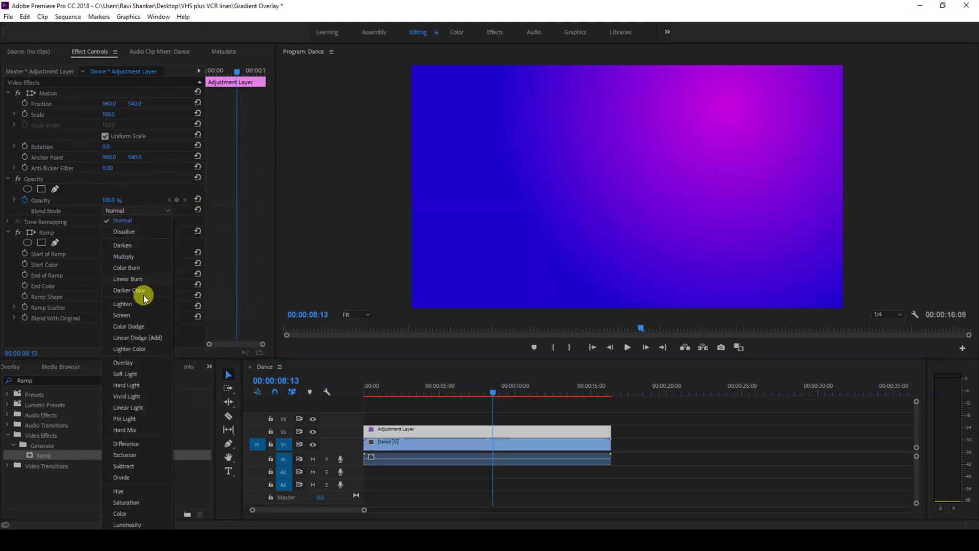
pyautogui.click(124, 306)
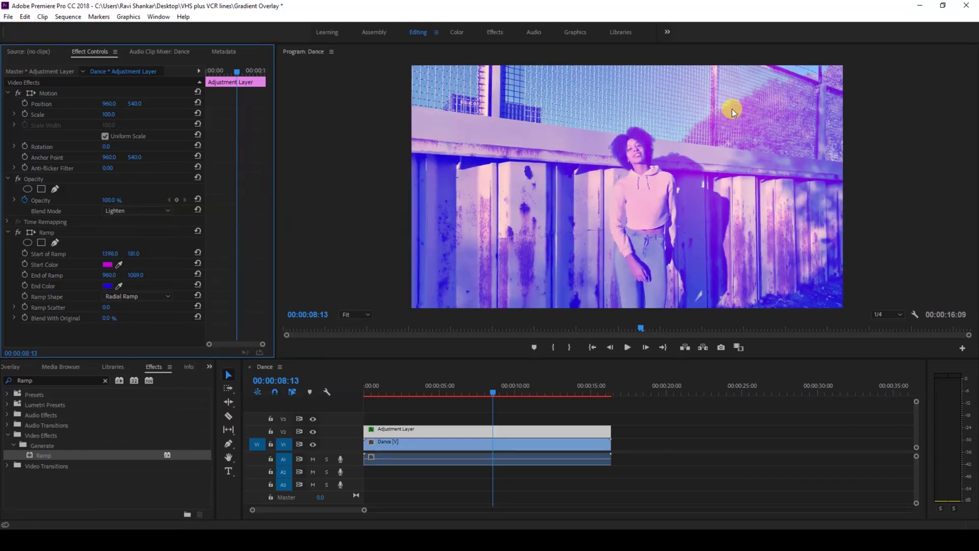
pyautogui.click(368, 385)
pyautogui.press('space')
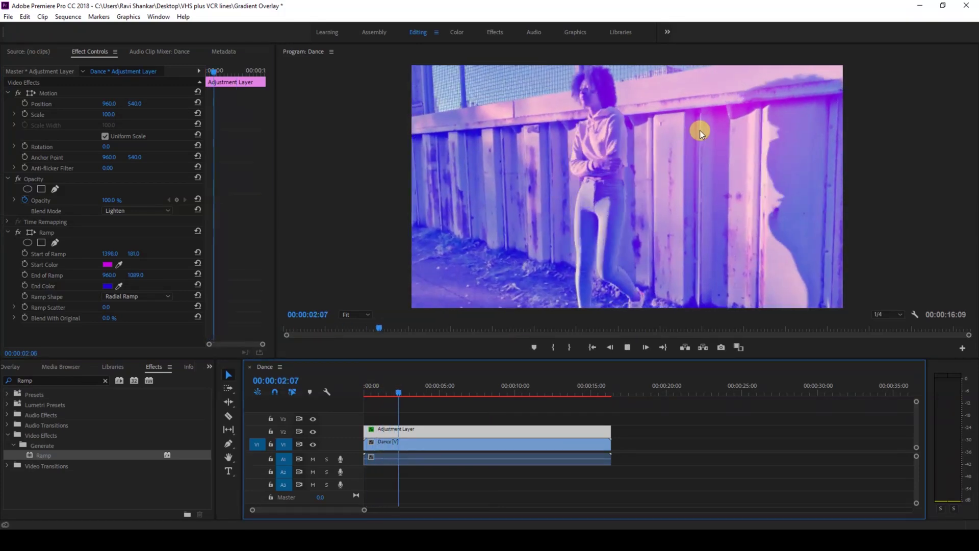
pyautogui.click(145, 219)
pyautogui.hotkey('ctrl', 'z')
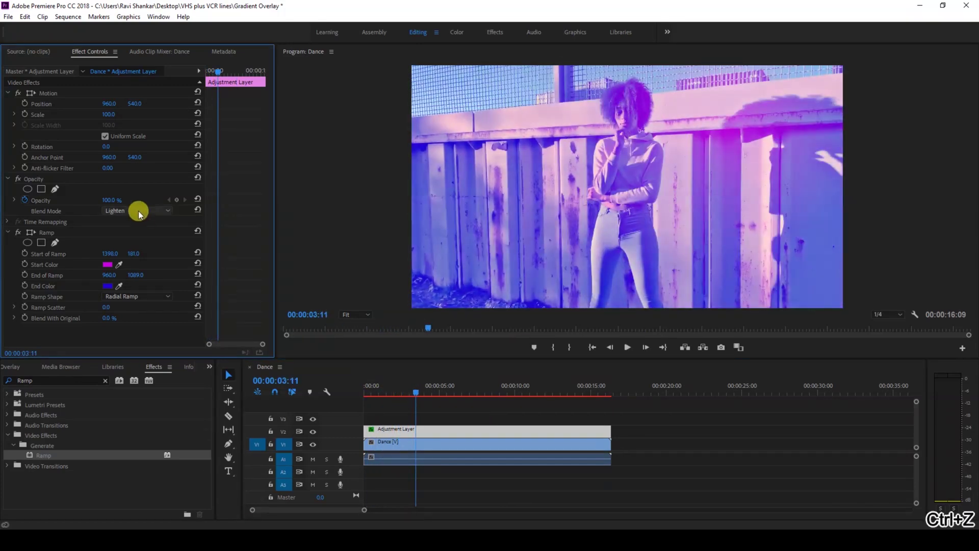
# Switch the adjustment layer's blend mode to Multiply and preview playback from about three seconds
pyautogui.click(123, 209)
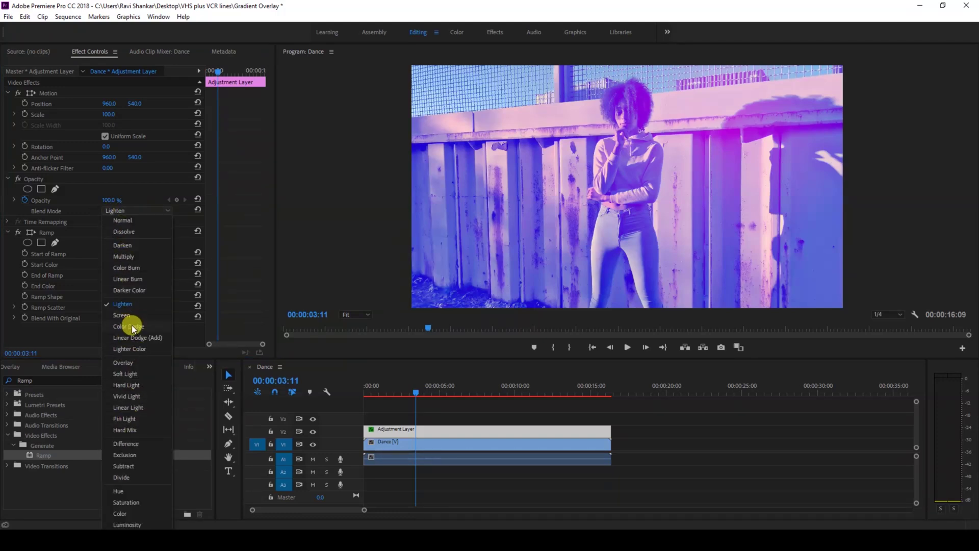
pyautogui.click(130, 255)
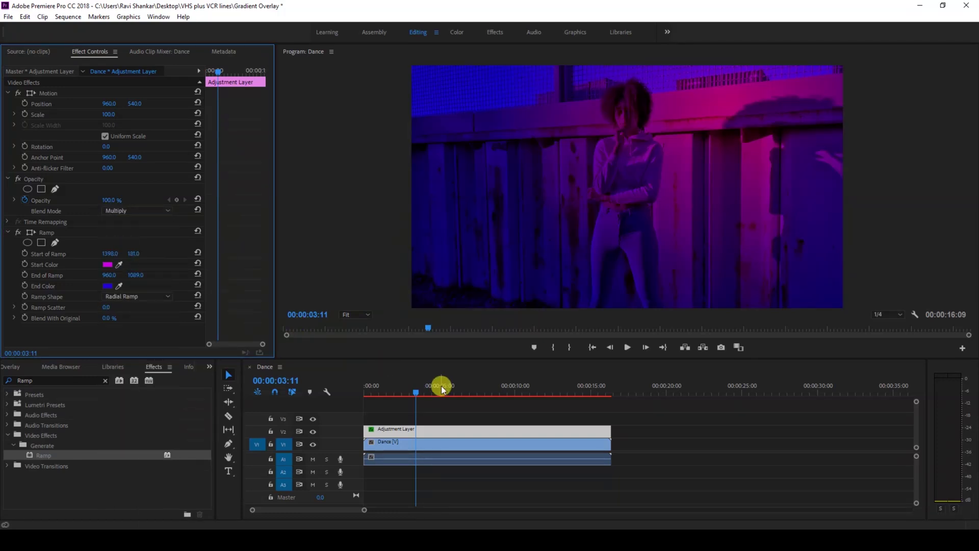
pyautogui.press('space')
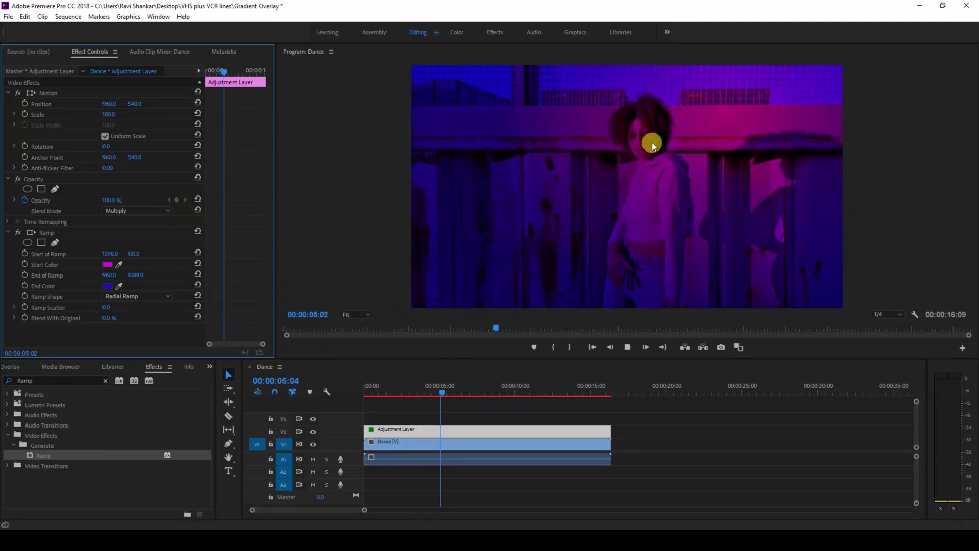
pyautogui.press('space')
pyautogui.click(408, 393)
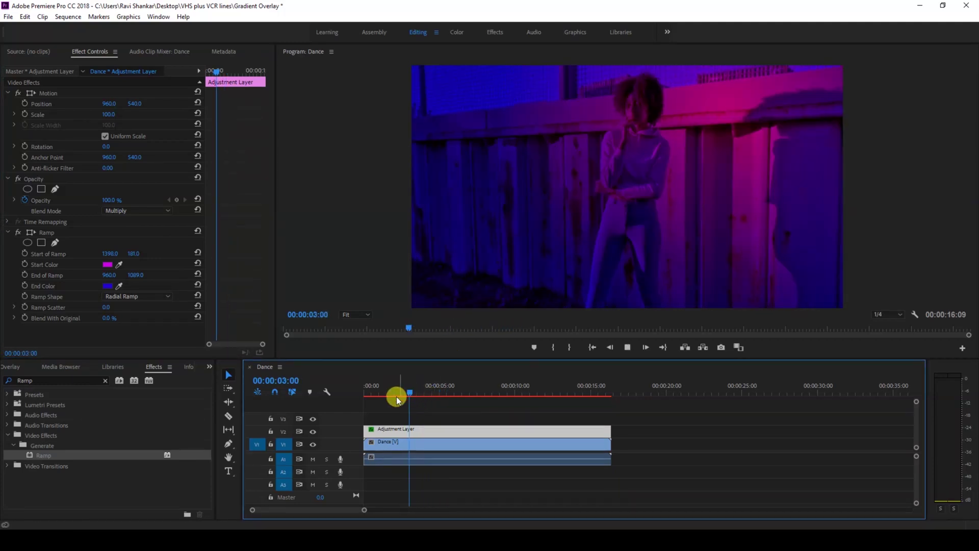
pyautogui.press('space')
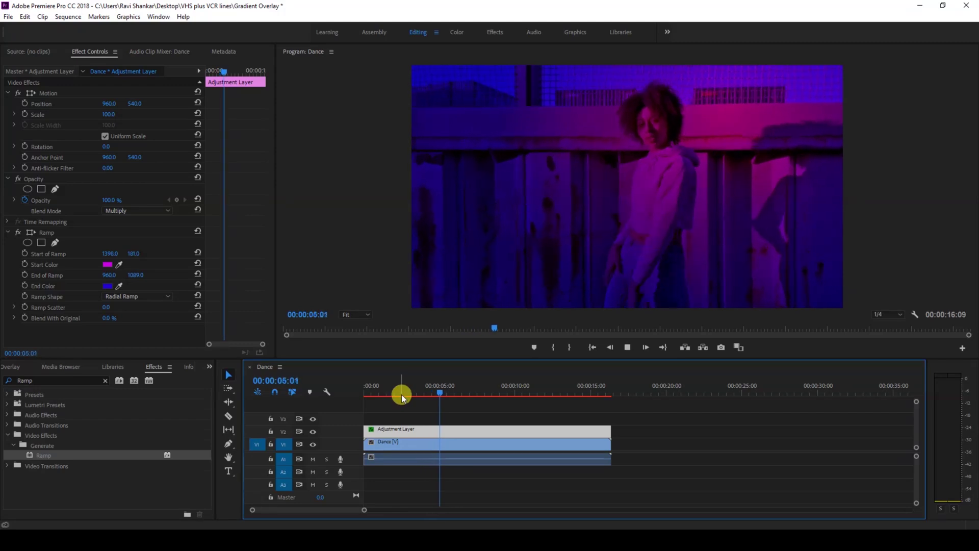
# Try the Exclusion, Hue and Hard Mix blend modes while previewing playback
pyautogui.click(137, 211)
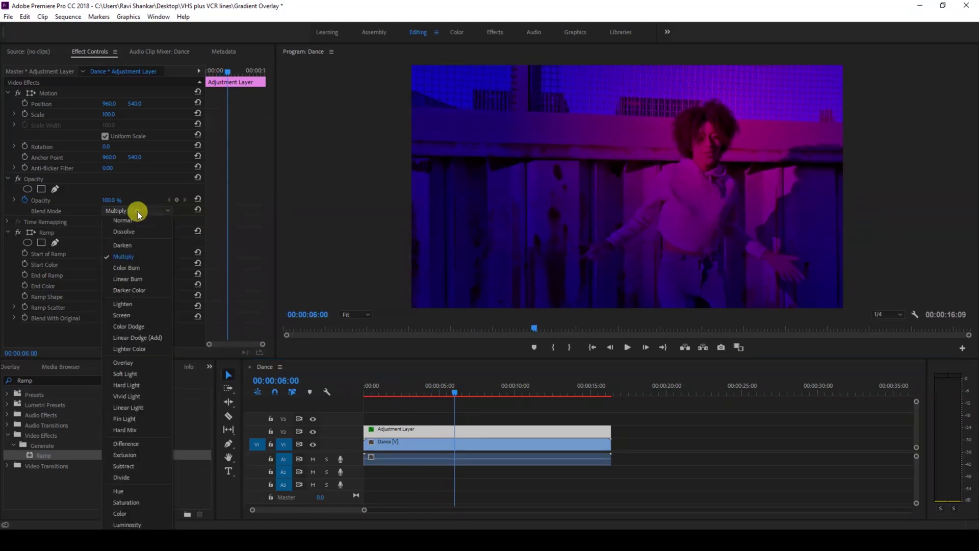
pyautogui.click(134, 457)
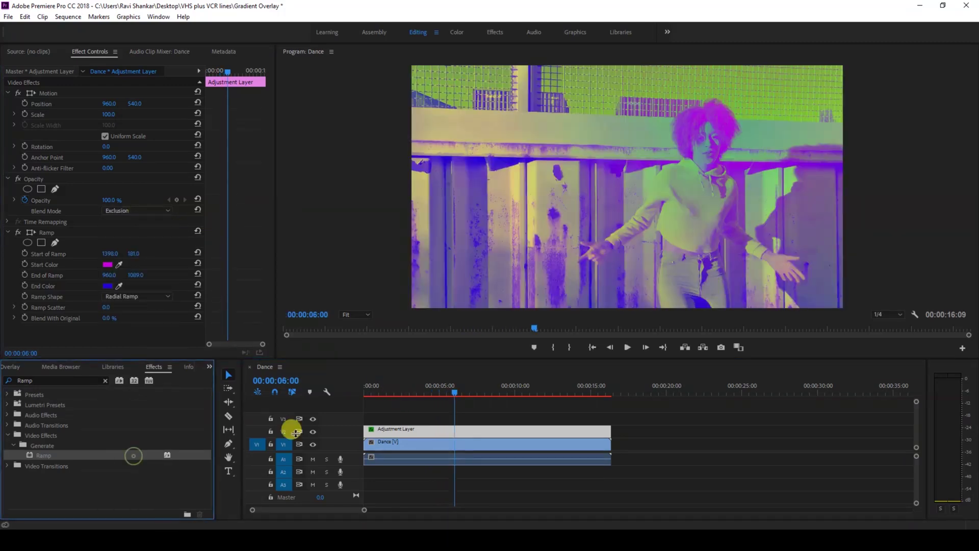
pyautogui.press('space')
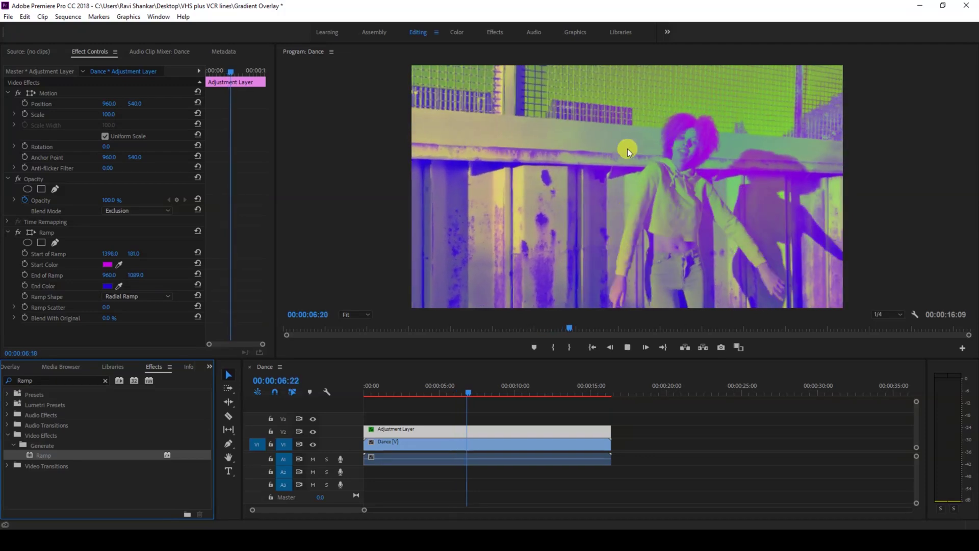
pyautogui.click(134, 210)
pyautogui.click(137, 295)
pyautogui.click(137, 211)
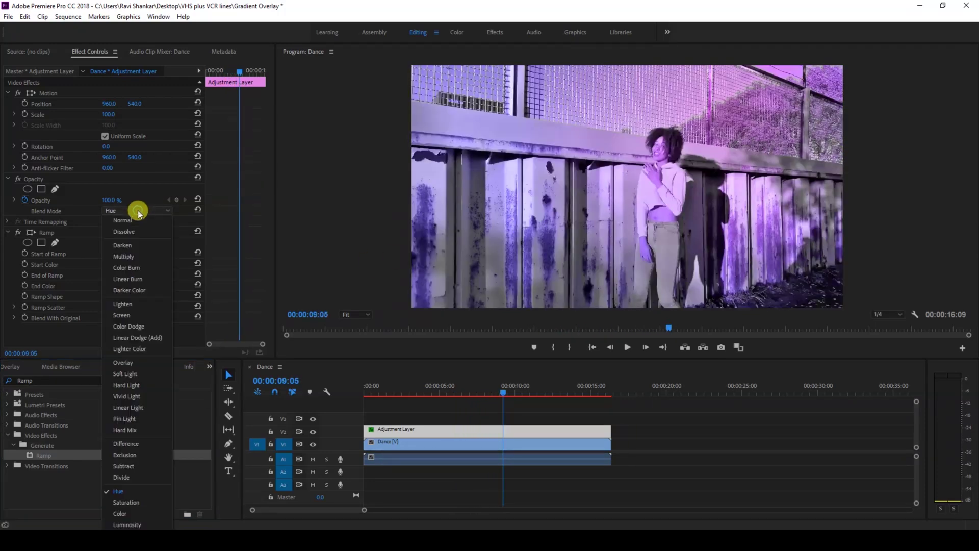
pyautogui.click(128, 430)
pyautogui.click(389, 394)
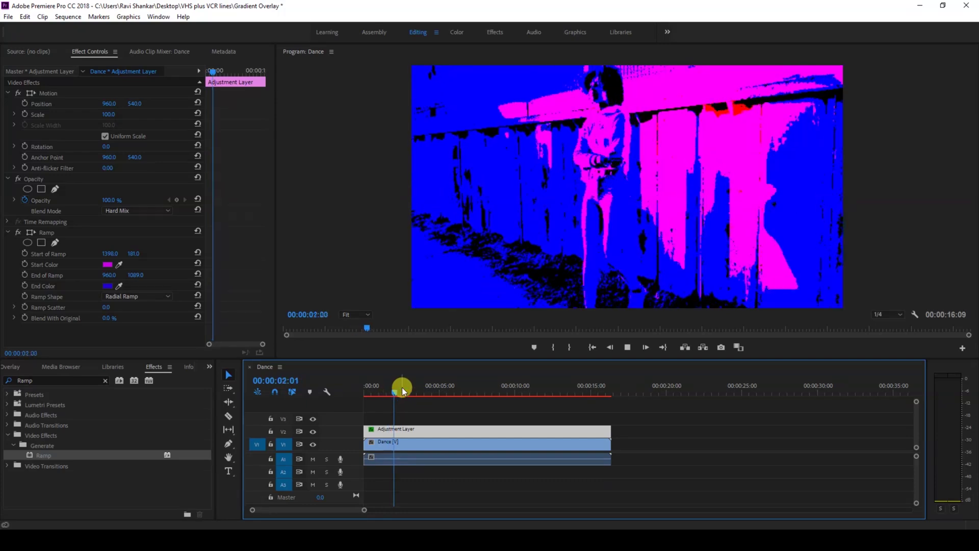
pyautogui.press('space')
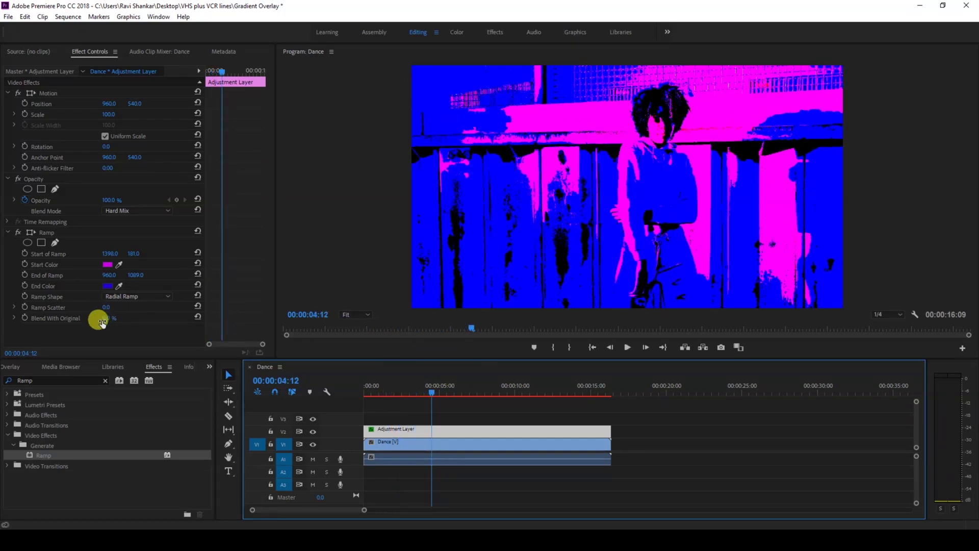
# Lower opacity to 84% and settle on Darken blending after trying Darker Color
pyautogui.click(125, 223)
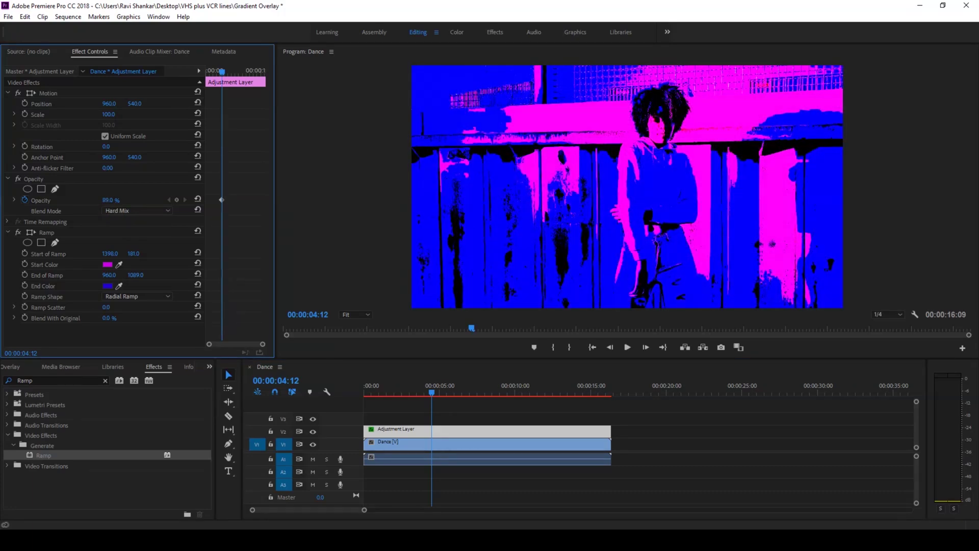
pyautogui.moveTo(108, 200); pyautogui.dragTo(112, 196)
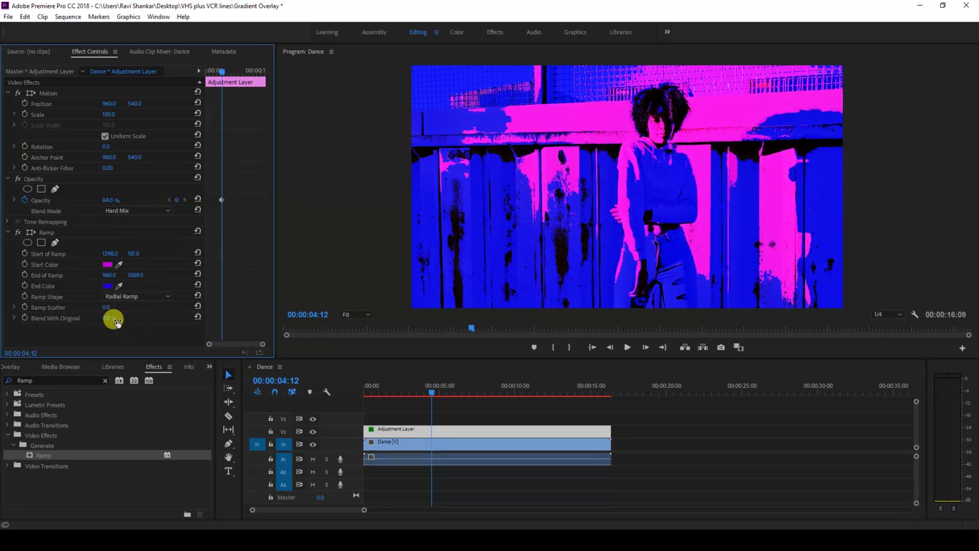
pyautogui.moveTo(109, 318)
pyautogui.mouseDown()
pyautogui.moveTo(132, 318)
pyautogui.moveTo(109, 317)
pyautogui.mouseUp()
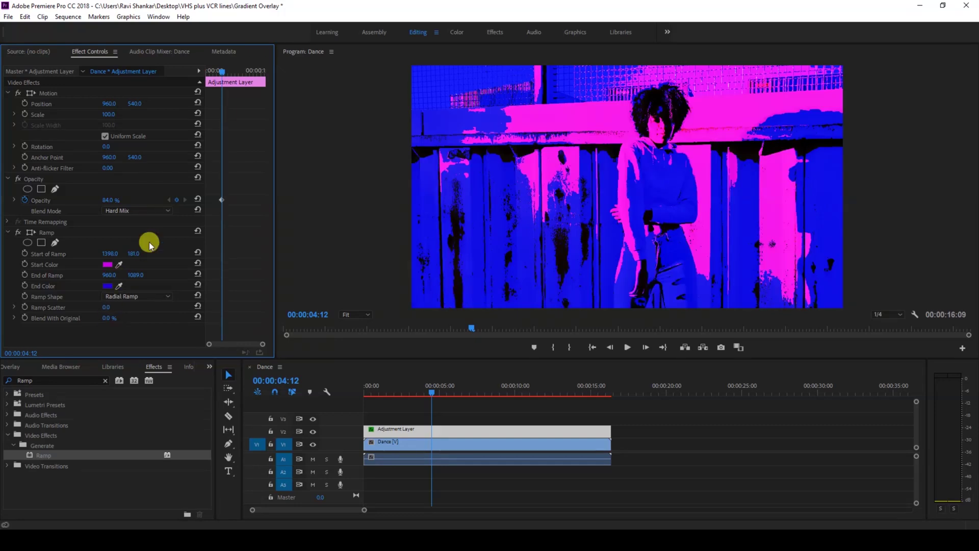
pyautogui.click(127, 211)
pyautogui.click(122, 288)
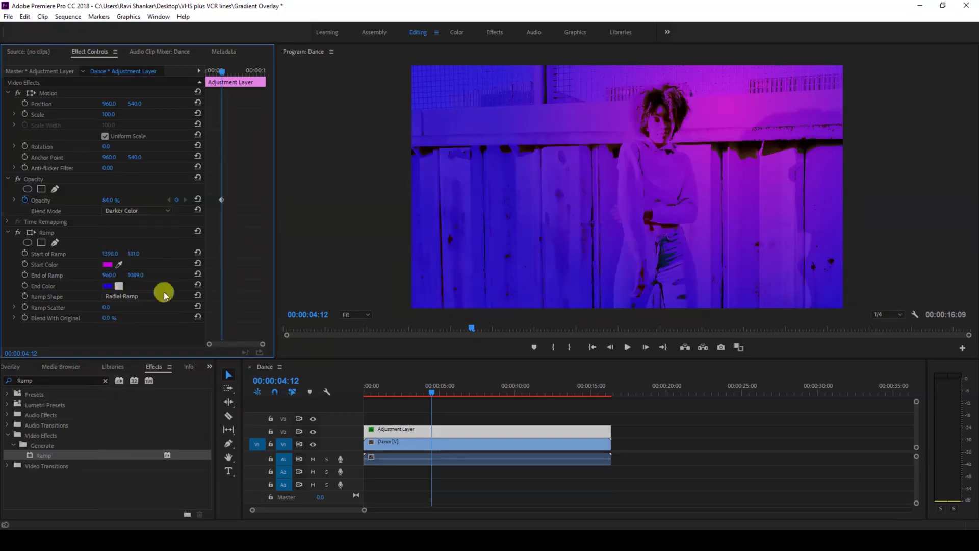
pyautogui.click(145, 217)
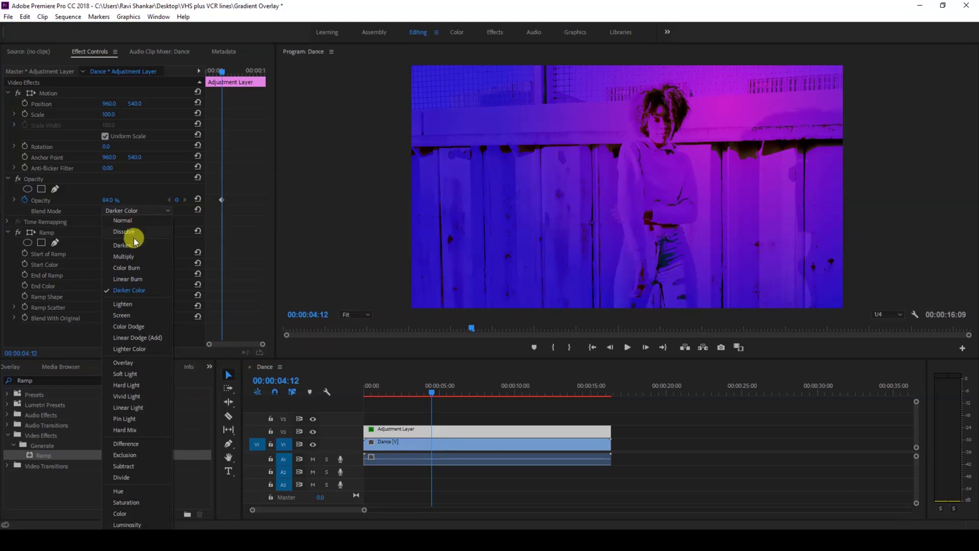
pyautogui.click(125, 246)
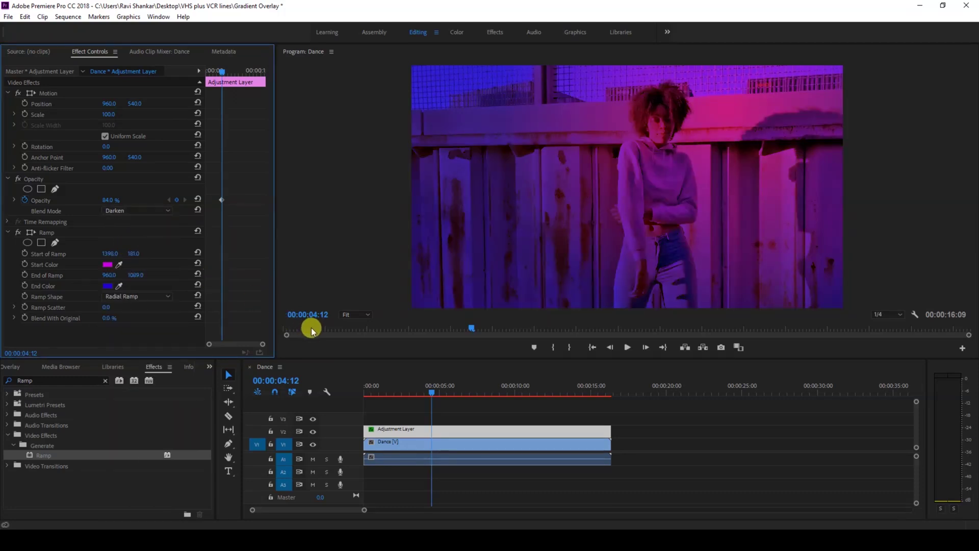
pyautogui.moveTo(391, 387); pyautogui.dragTo(374, 395)
# Razor-cut the adjustment layer on V2 into many short pieces along its length
pyautogui.click(228, 415)
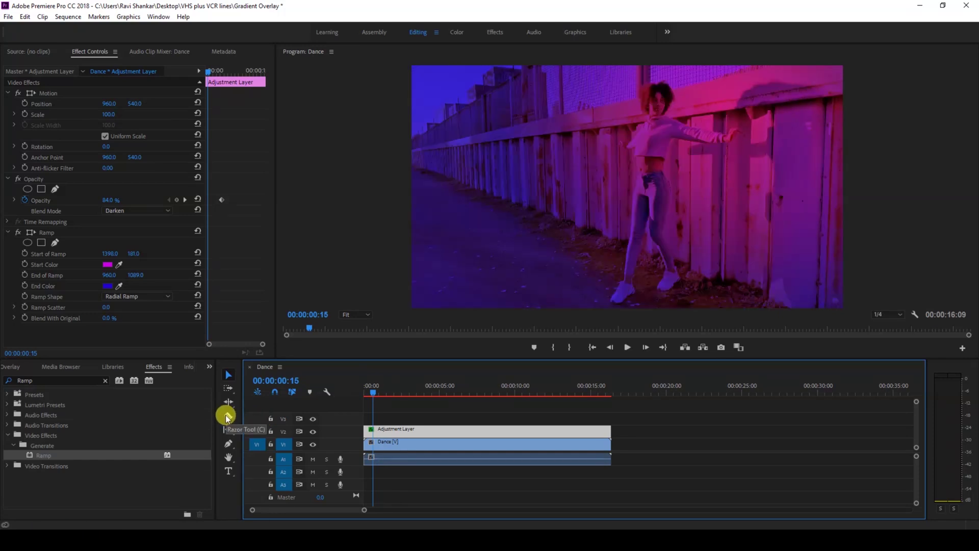
pyautogui.click(375, 427)
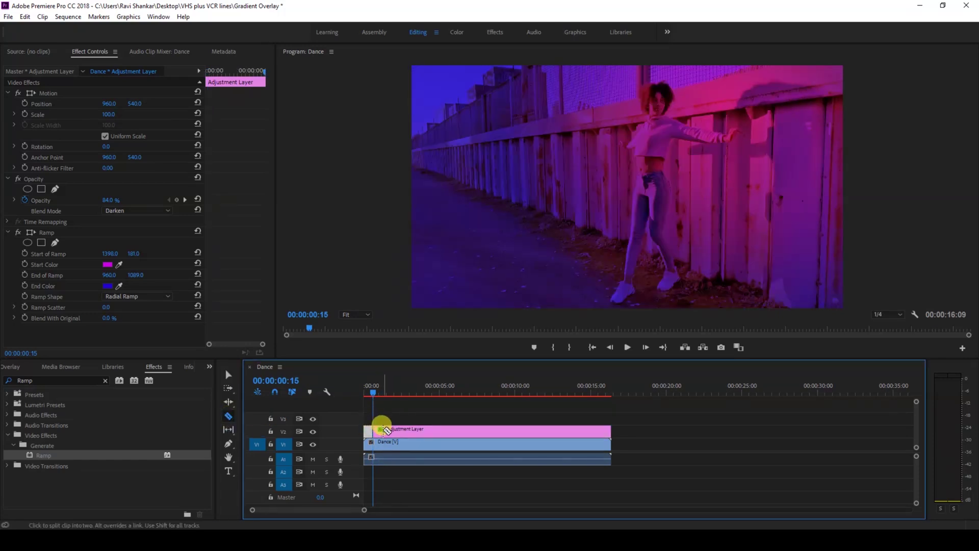
pyautogui.click(383, 430)
pyautogui.click(395, 429)
pyautogui.click(408, 430)
pyautogui.click(420, 430)
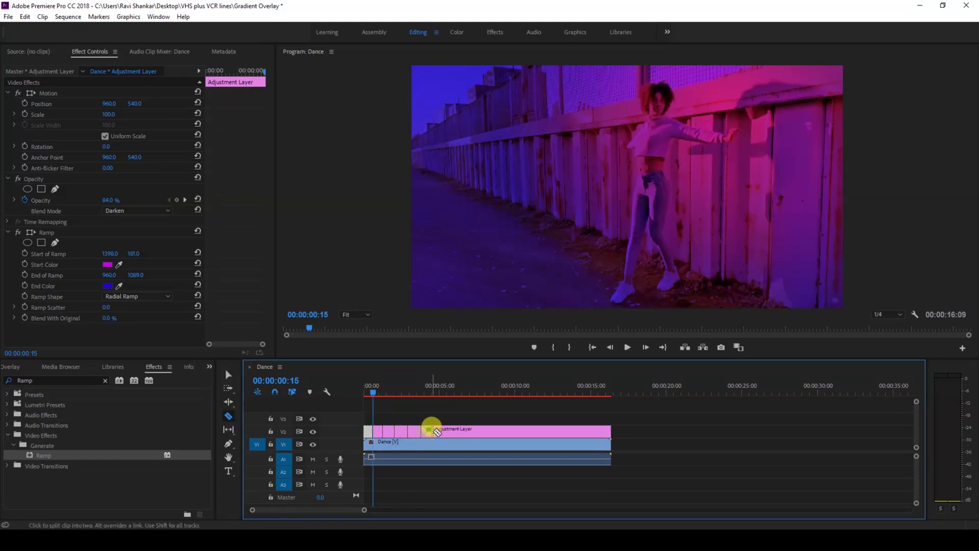
pyautogui.click(433, 430)
pyautogui.click(448, 430)
pyautogui.click(462, 430)
pyautogui.click(480, 430)
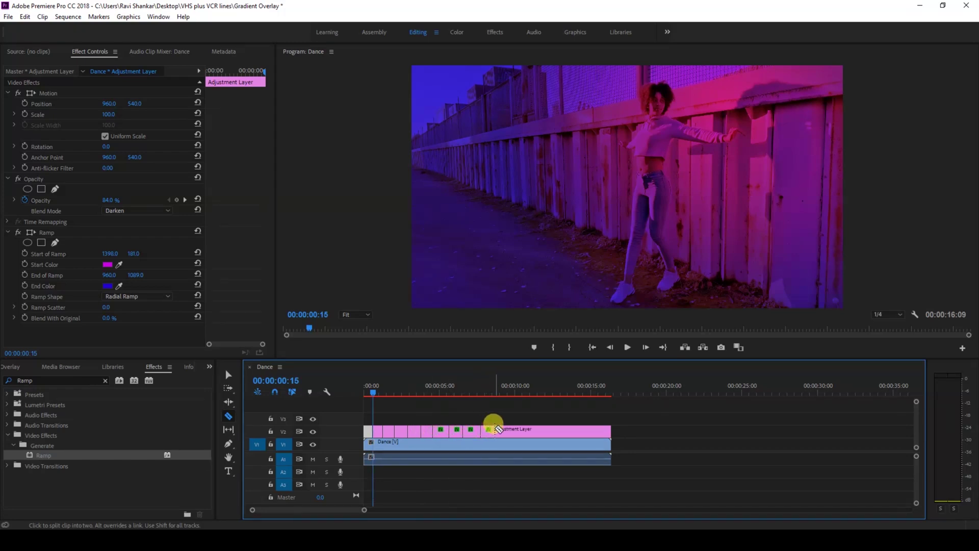
pyautogui.click(508, 430)
pyautogui.click(521, 429)
pyautogui.click(532, 430)
pyautogui.click(544, 429)
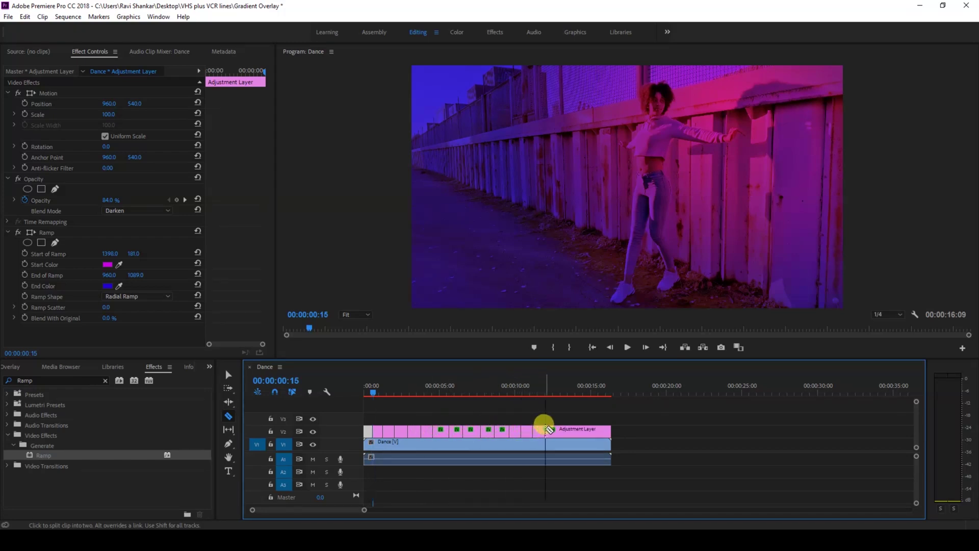
pyautogui.click(555, 429)
# Shorten one adjustment piece and delete two others to leave gaps
pyautogui.press('v')
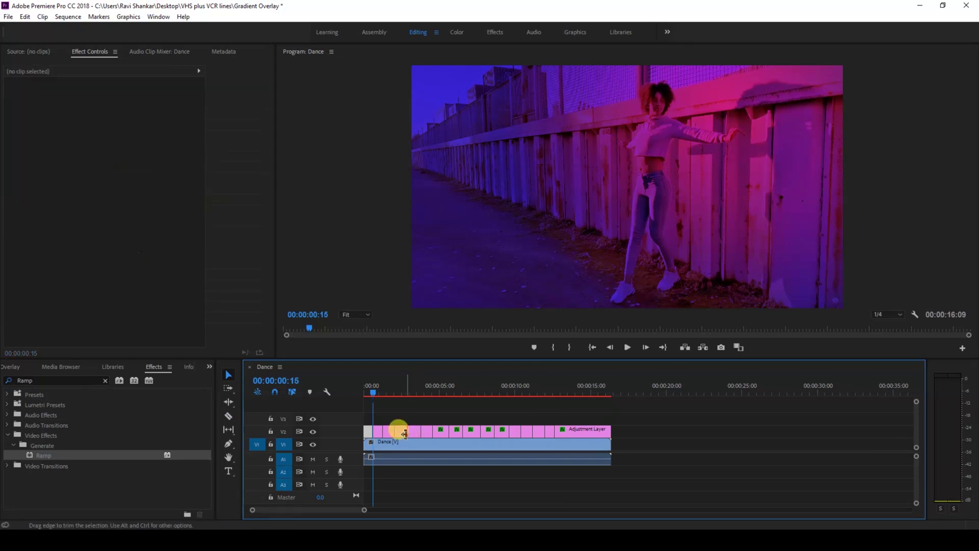
pyautogui.moveTo(398, 434); pyautogui.dragTo(416, 435)
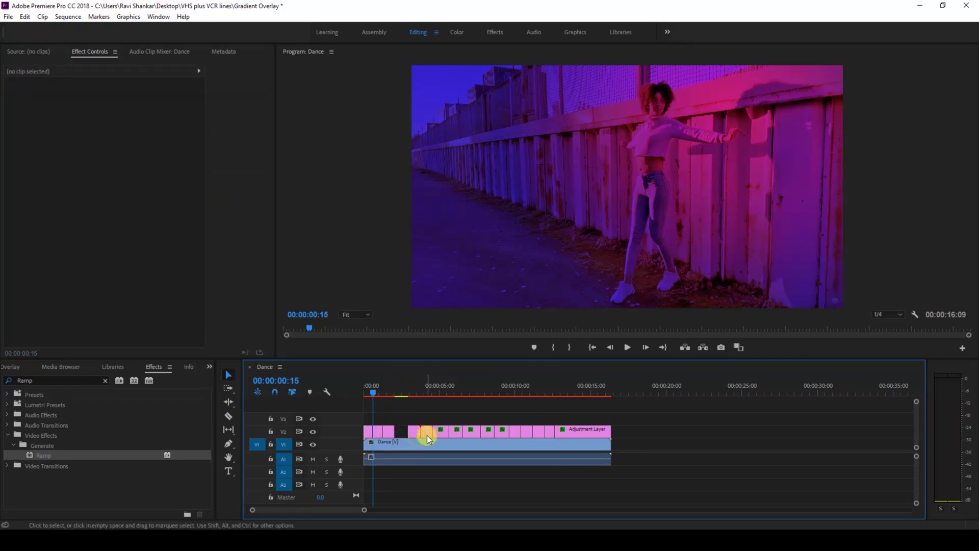
pyautogui.click(426, 432)
pyautogui.press('Delete')
pyautogui.click(455, 431)
pyautogui.press('Delete')
pyautogui.click(489, 432)
pyautogui.press('Delete')
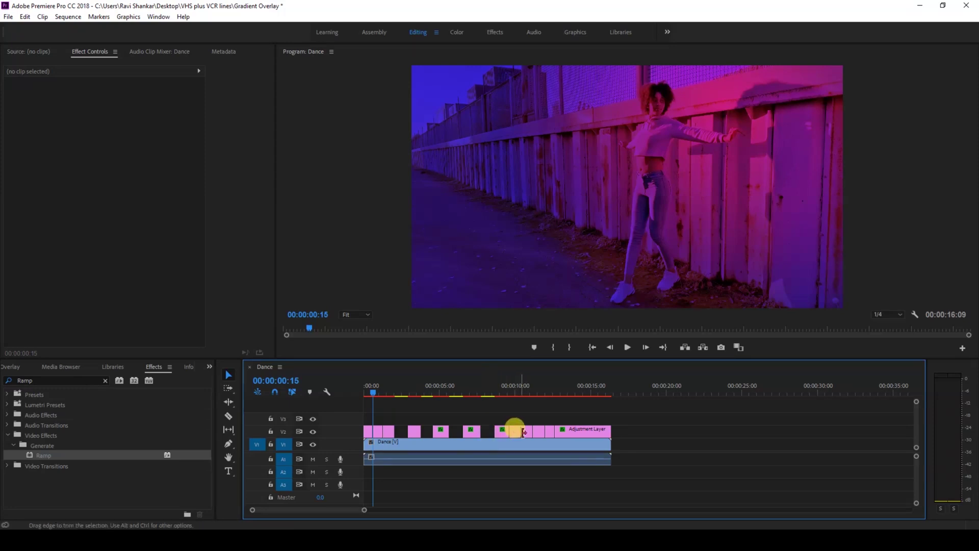
# Delete three more adjustment pieces, including the first, and play the sequence
pyautogui.click(514, 432)
pyautogui.press('Delete')
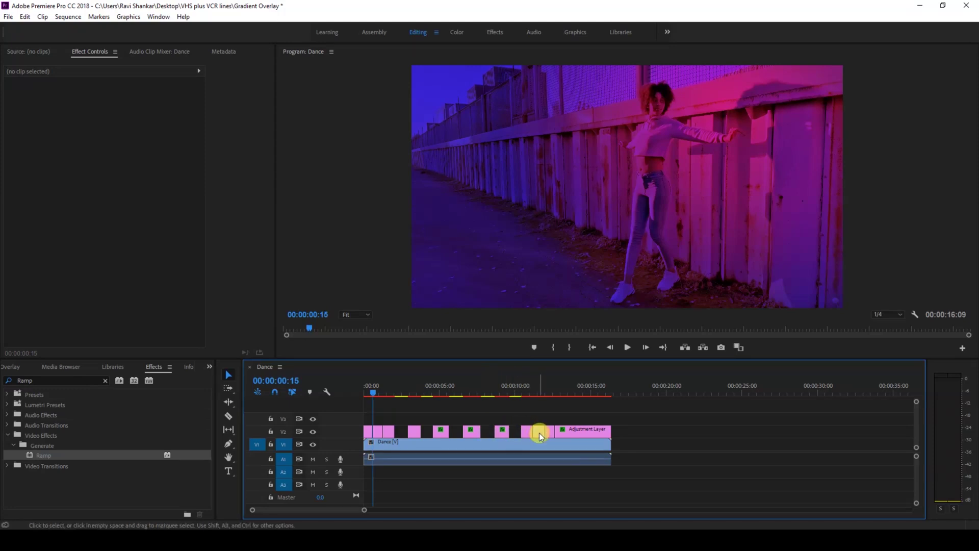
pyautogui.click(539, 432)
pyautogui.press('Delete')
pyautogui.click(375, 430)
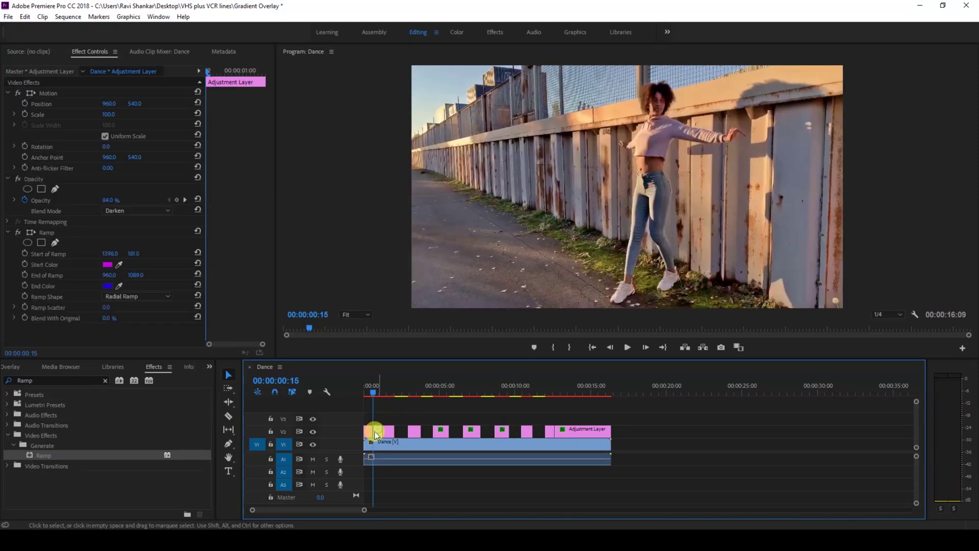
pyautogui.press('Delete')
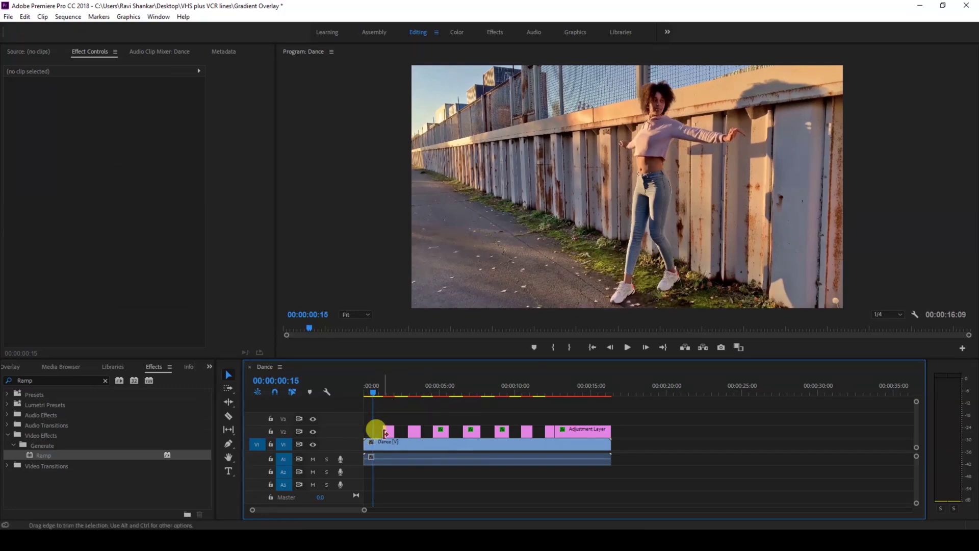
pyautogui.press('space')
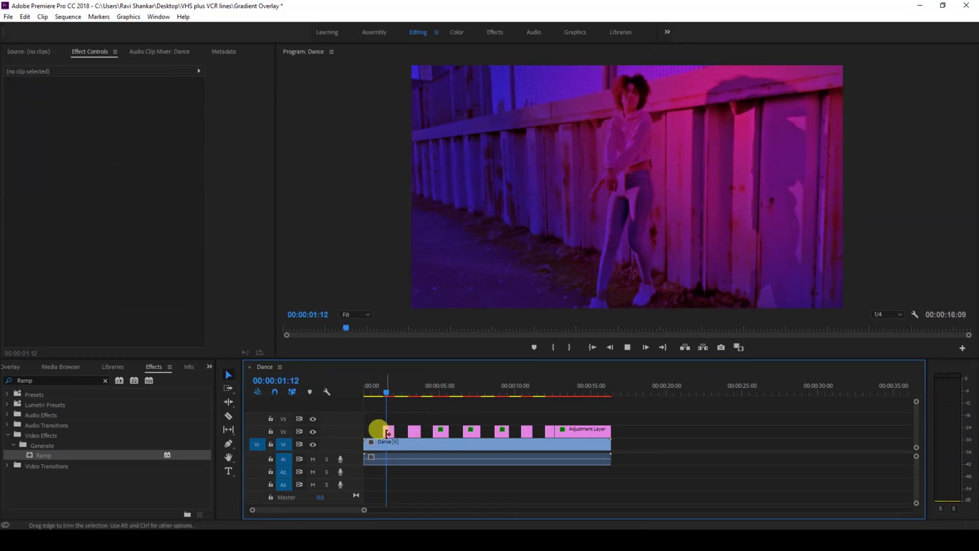
# Set the first remaining piece to Linear Burn and the second to Lighter Color
pyautogui.click(389, 430)
pyautogui.click(122, 210)
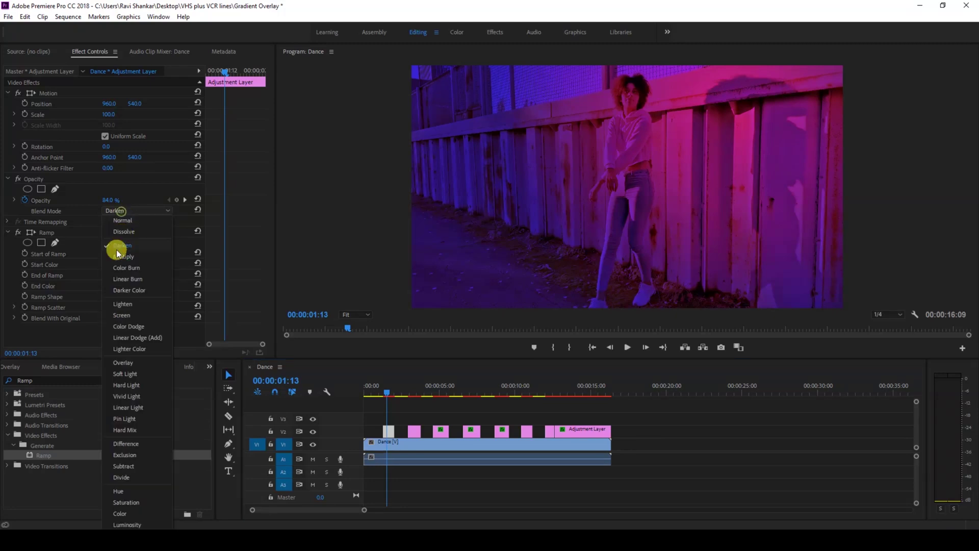
pyautogui.click(113, 279)
pyautogui.click(416, 398)
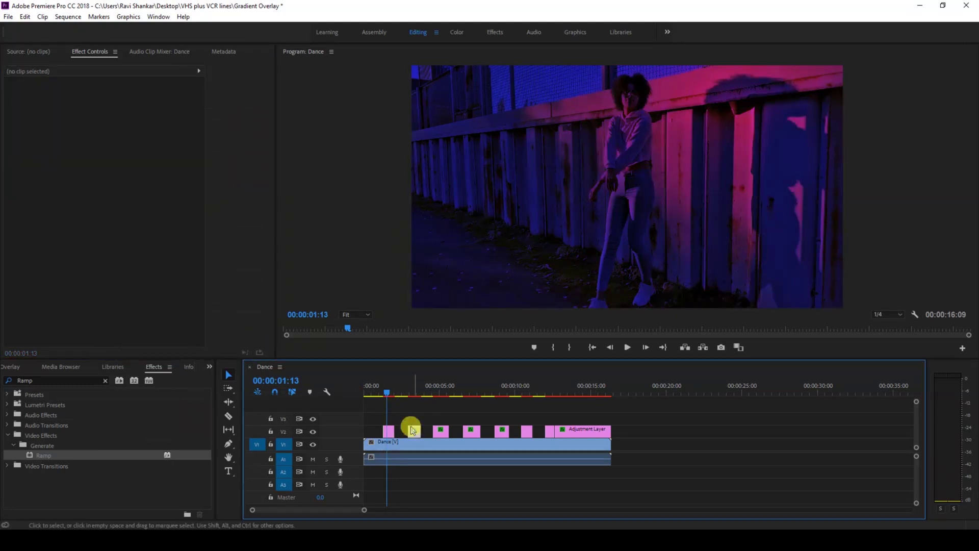
pyautogui.click(413, 430)
pyautogui.click(122, 210)
pyautogui.click(129, 346)
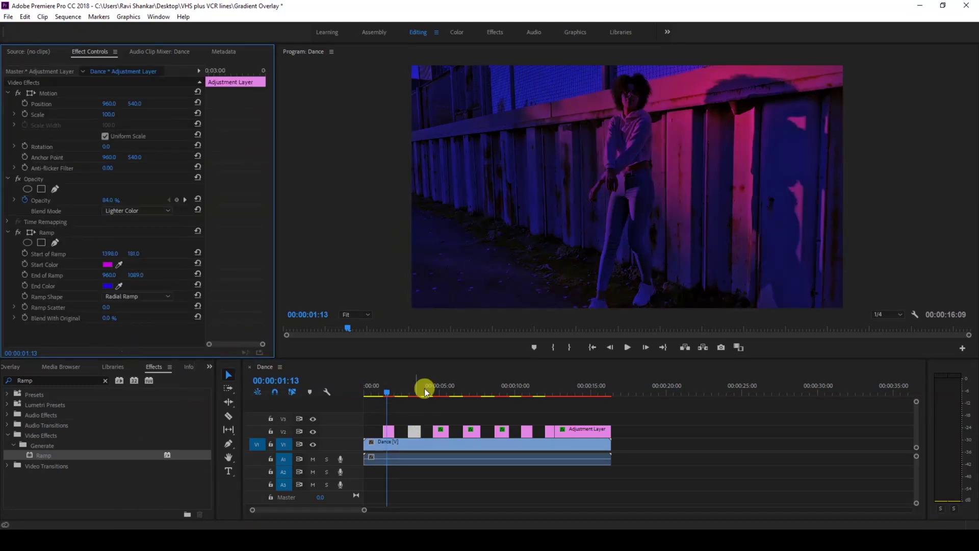
# Change another piece's blend mode from Vivid Light on to Hard Mix
pyautogui.click(436, 392)
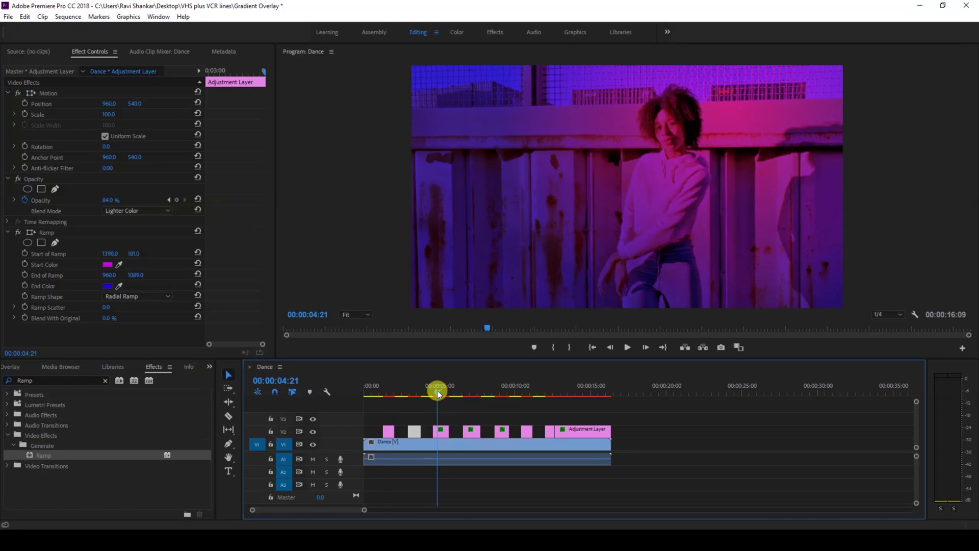
pyautogui.click(127, 214)
pyautogui.click(131, 397)
pyautogui.click(477, 391)
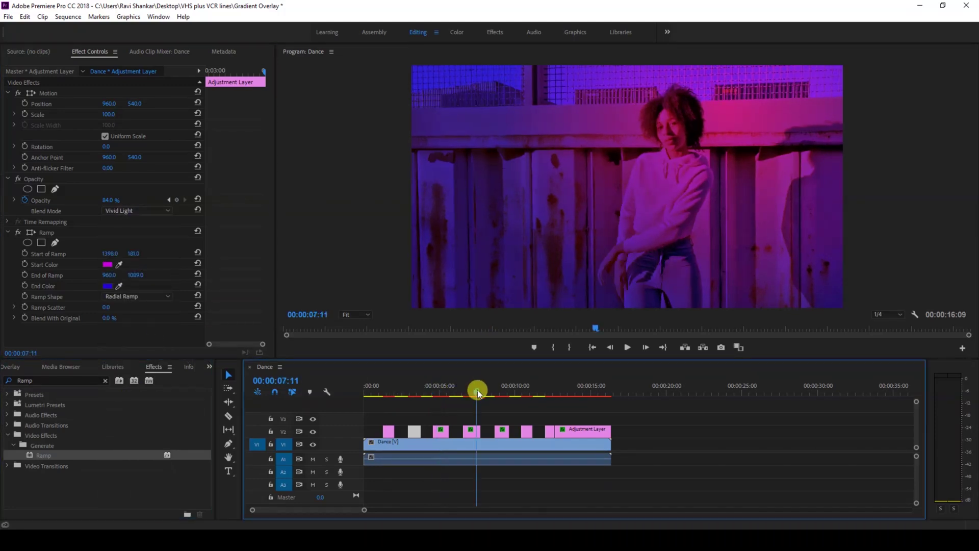
pyautogui.hotkey('shift', '=')
pyautogui.hotkey('shift', '=')
pyautogui.hotkey('shift', '=')
# Preview the blends from near the start, then place the playhead at 00:00:04:15
pyautogui.click(378, 391)
pyautogui.press('space')
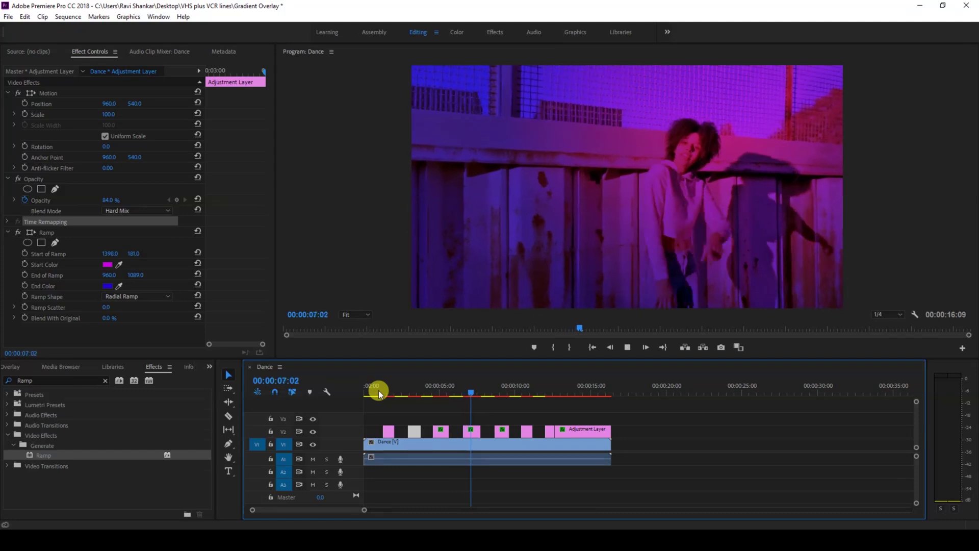
pyautogui.press('space')
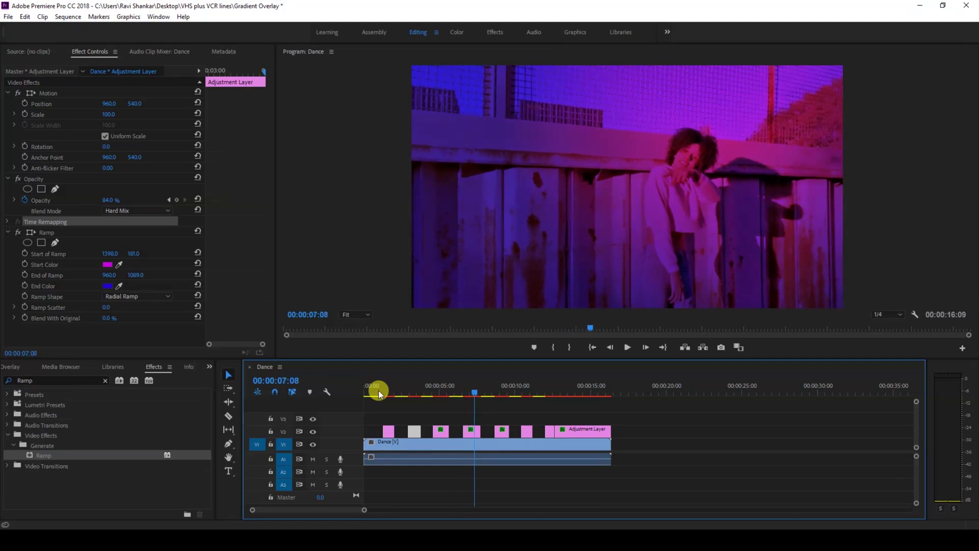
pyautogui.press('c')
pyautogui.click(434, 386)
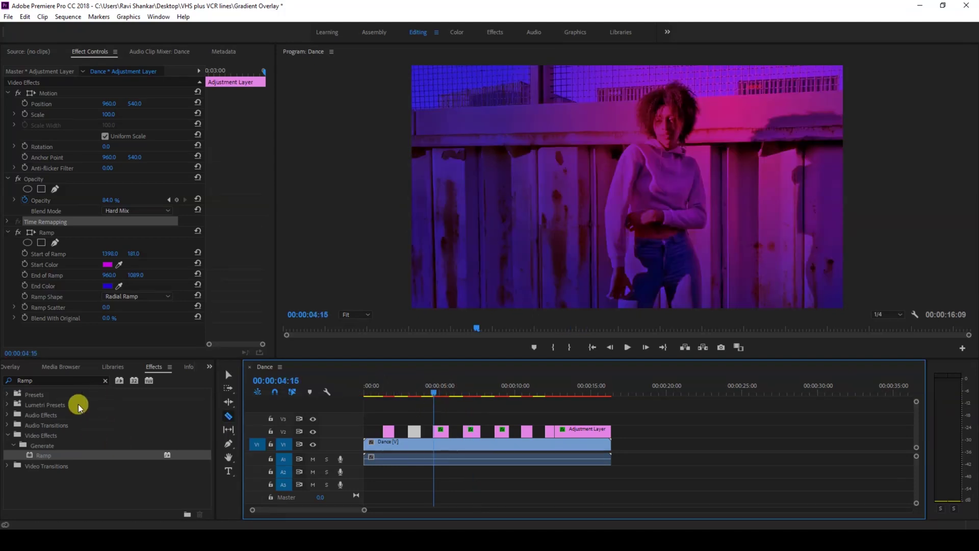
# Clear the Ramp search and select Video Transitions > Wipe > Venetian Blinds
pyautogui.click(47, 380)
pyautogui.hotkey('ctrl', 'a')
pyautogui.press('BackSpace')
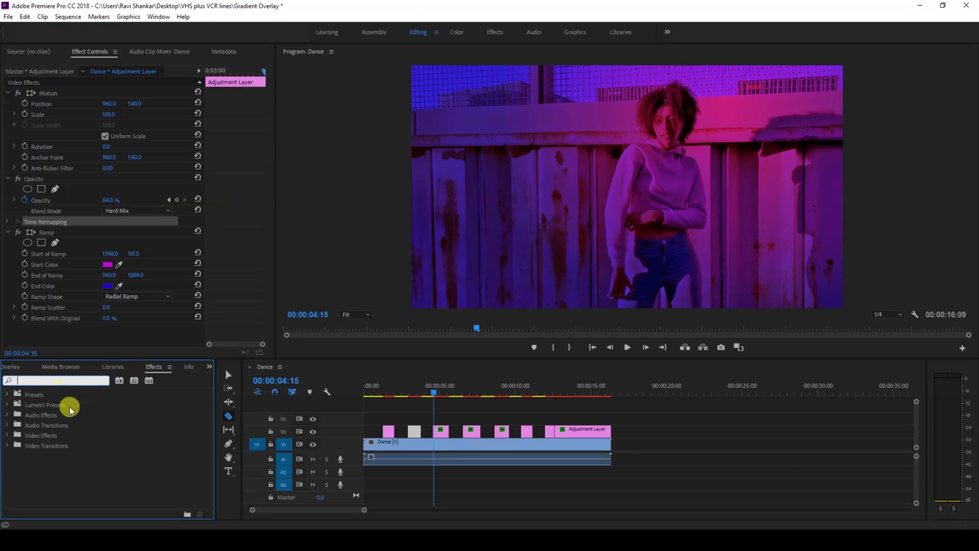
pyautogui.click(7, 446)
pyautogui.scroll(-2, 33, 457)
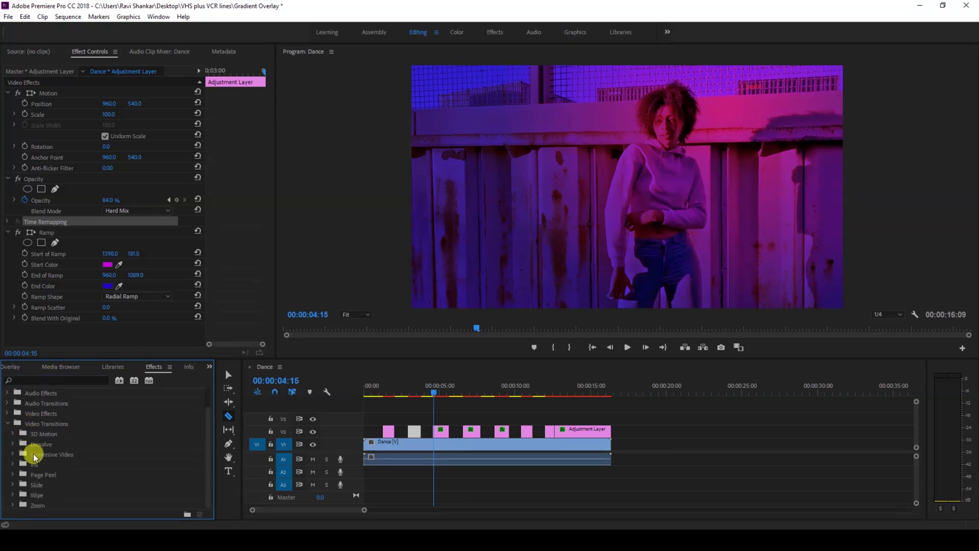
pyautogui.click(13, 494)
pyautogui.scroll(-5, 87, 482)
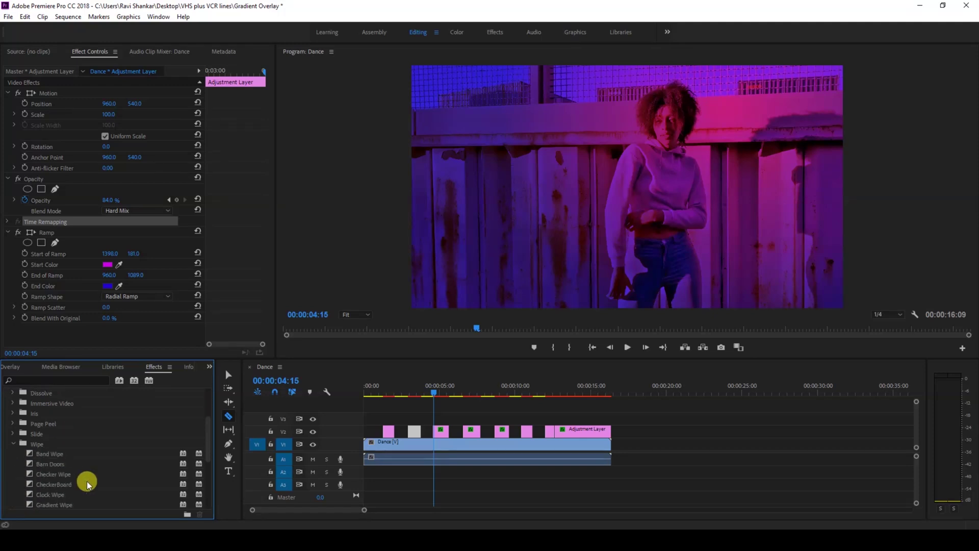
pyautogui.scroll(-2, 59, 457)
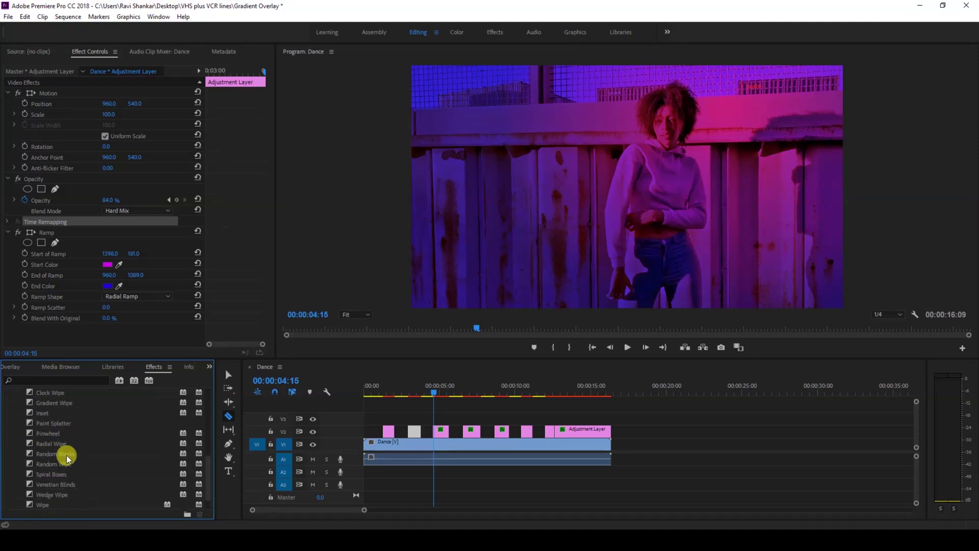
pyautogui.click(45, 483)
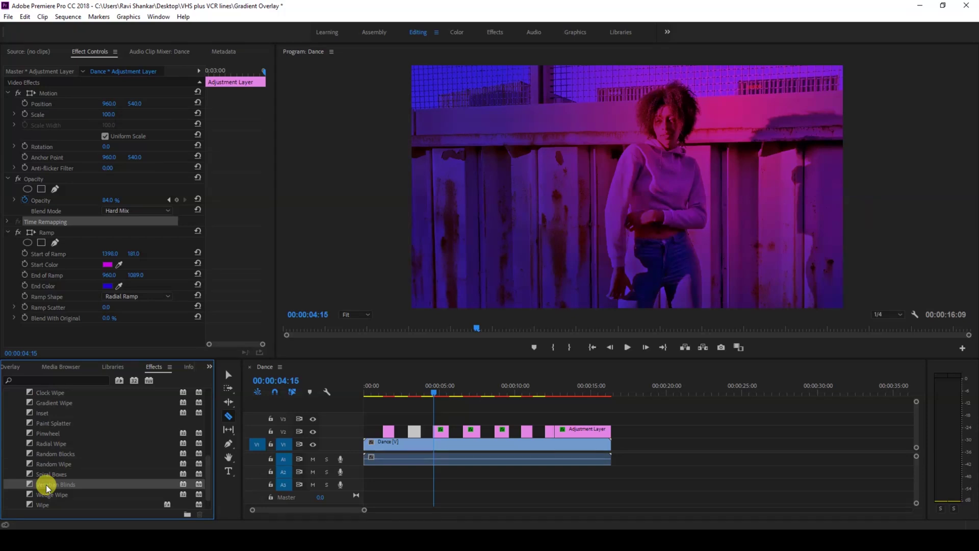
# Razor-cut the Dance clip on V1 near 00:00:04:15
pyautogui.click(433, 451)
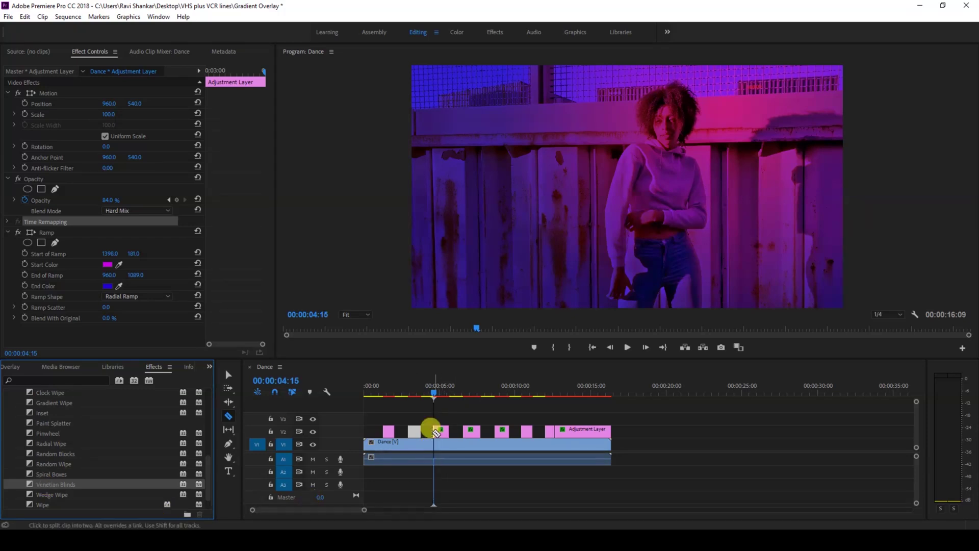
pyautogui.click(440, 442)
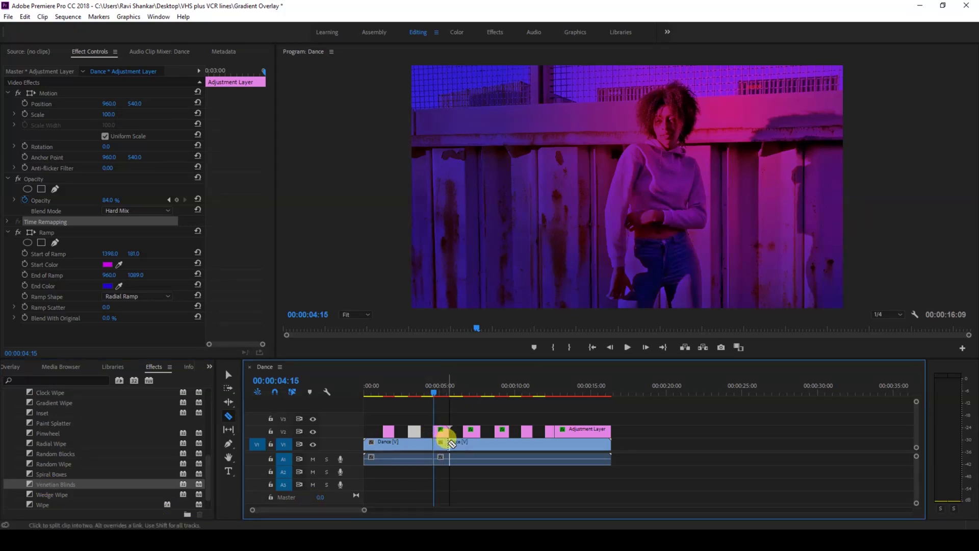
pyautogui.click(61, 483)
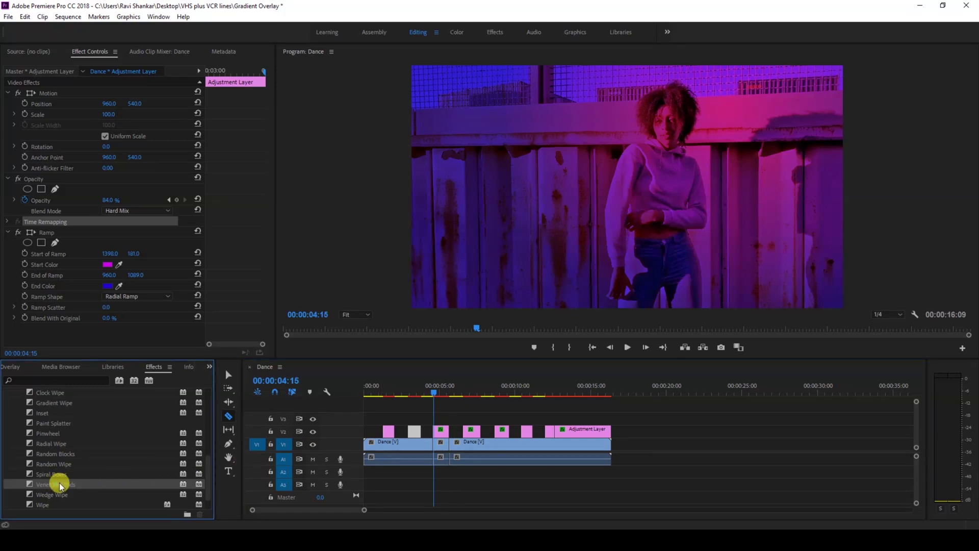
# Place a Venetian Blinds transition on the V1 cut in the Dance clip and select it
pyautogui.moveTo(360, 457); pyautogui.dragTo(442, 447)
pyautogui.press('v')
pyautogui.click(442, 447)
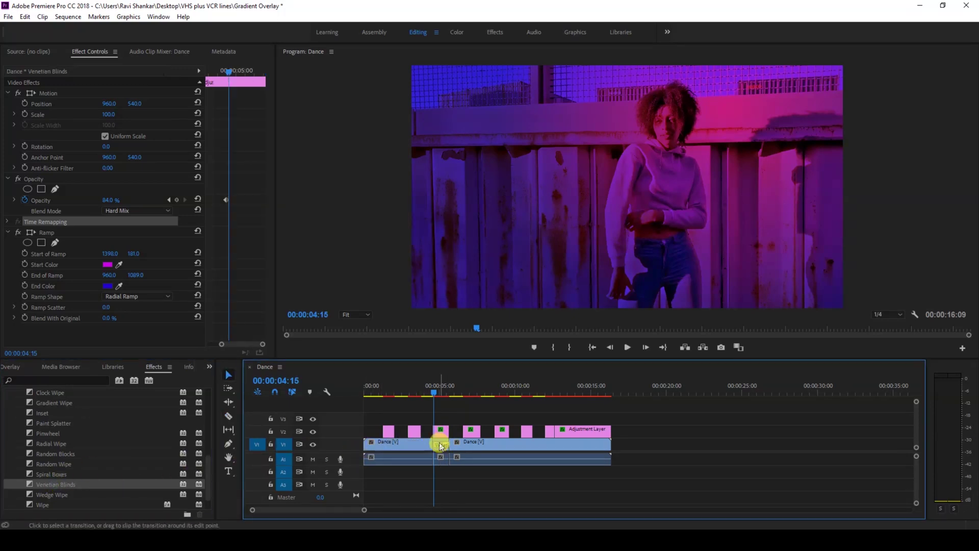
# Set the transition's Border Width to 73 and play back from the transition
pyautogui.click(120, 238)
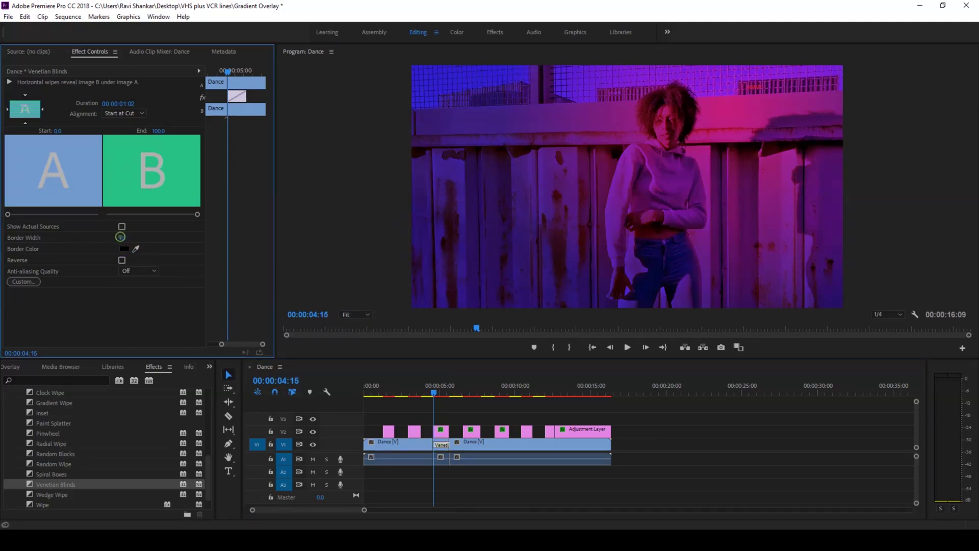
pyautogui.moveTo(122, 238); pyautogui.dragTo(131, 240)
pyautogui.click(430, 396)
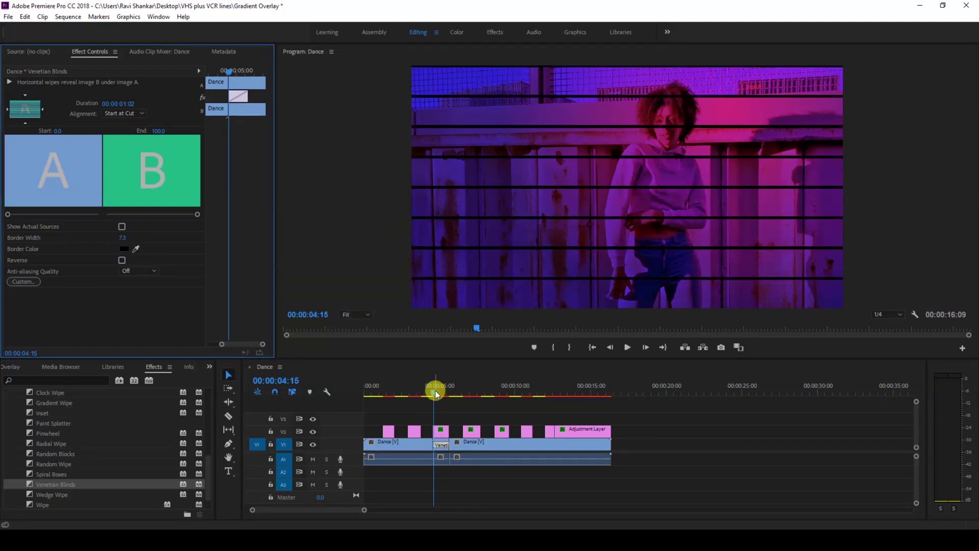
pyautogui.press('space')
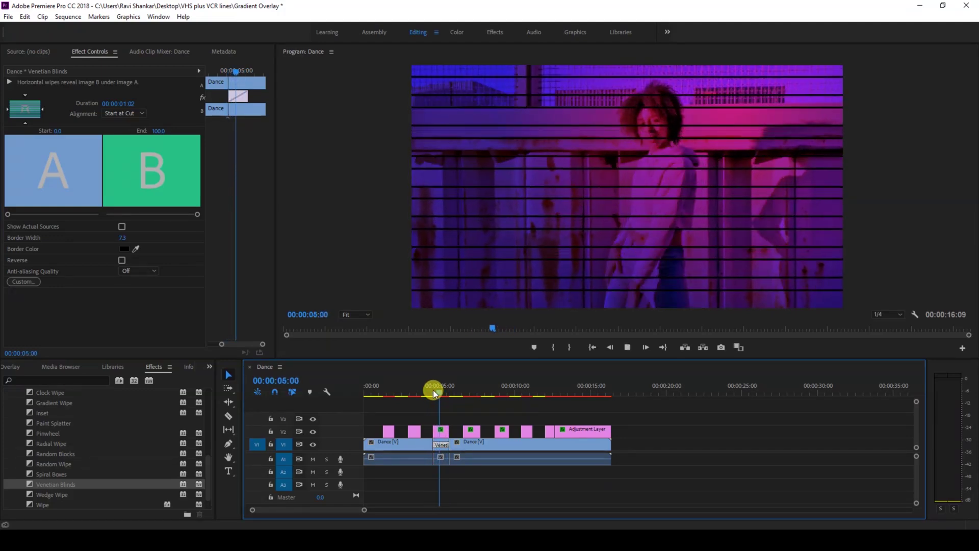
pyautogui.press('Home')
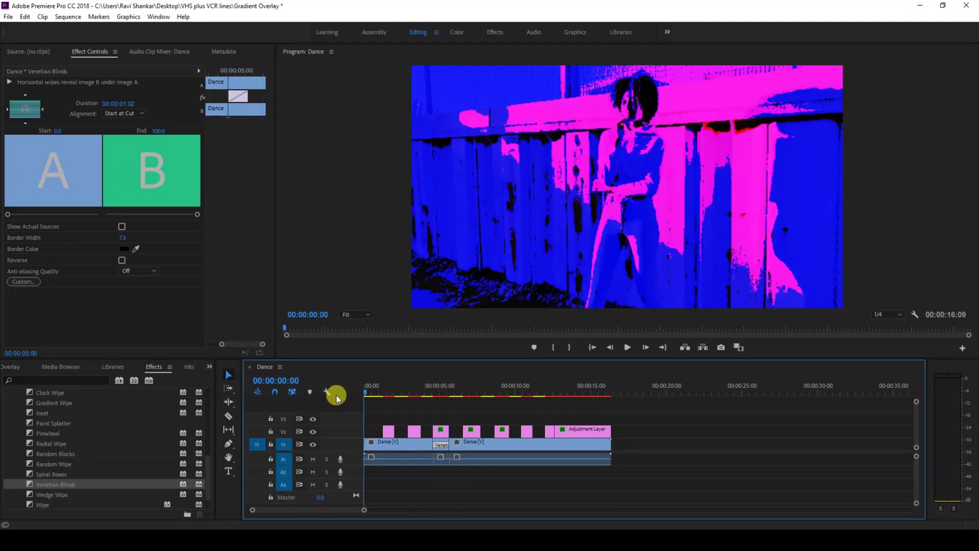
pyautogui.press('space')
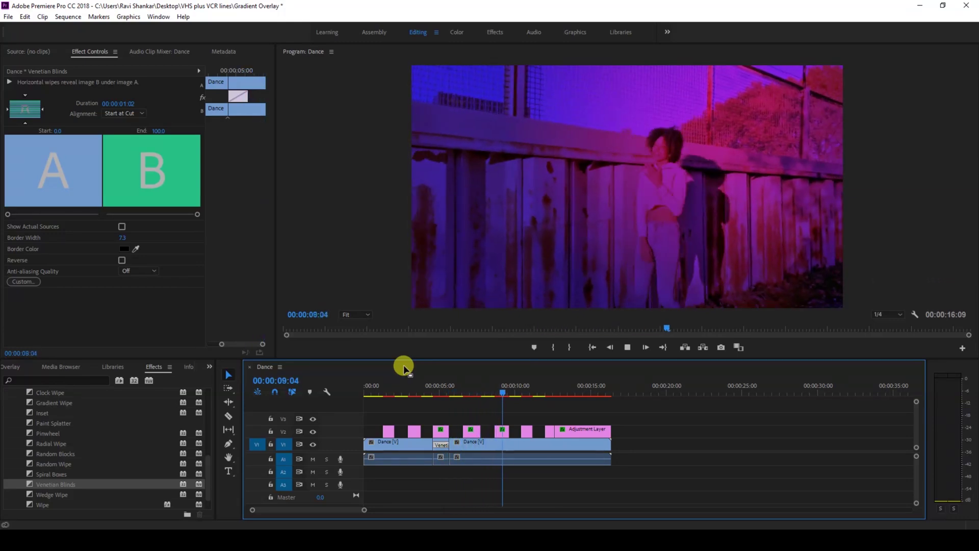
pyautogui.click(385, 380)
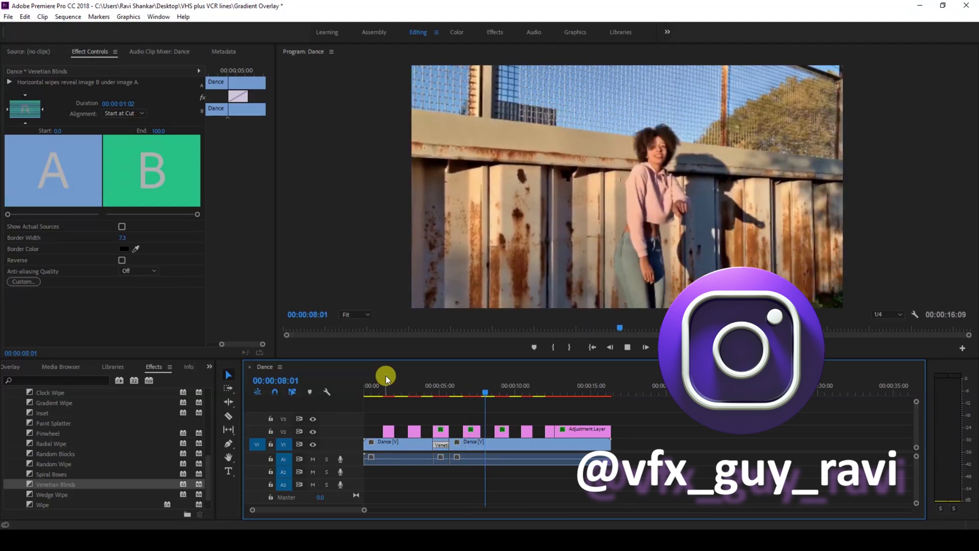
pyautogui.press('Home')
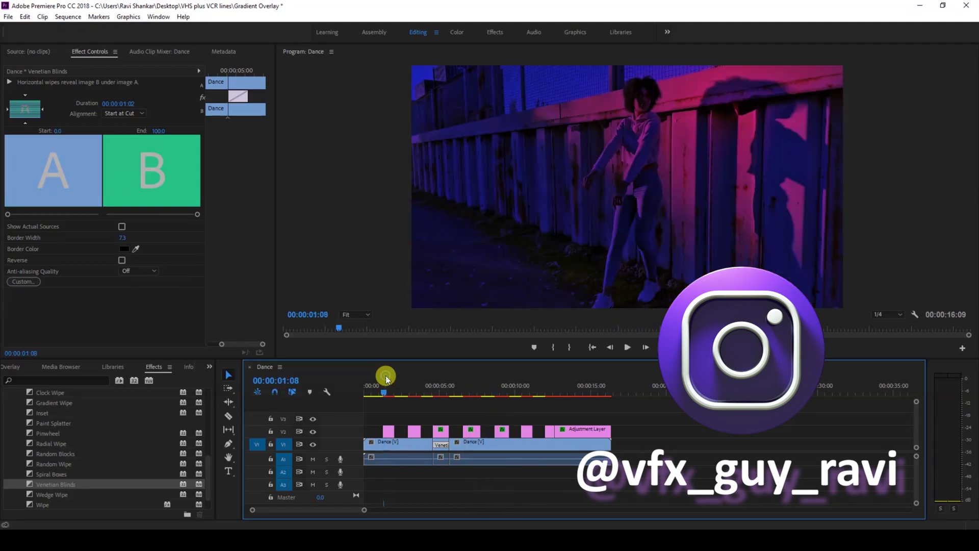